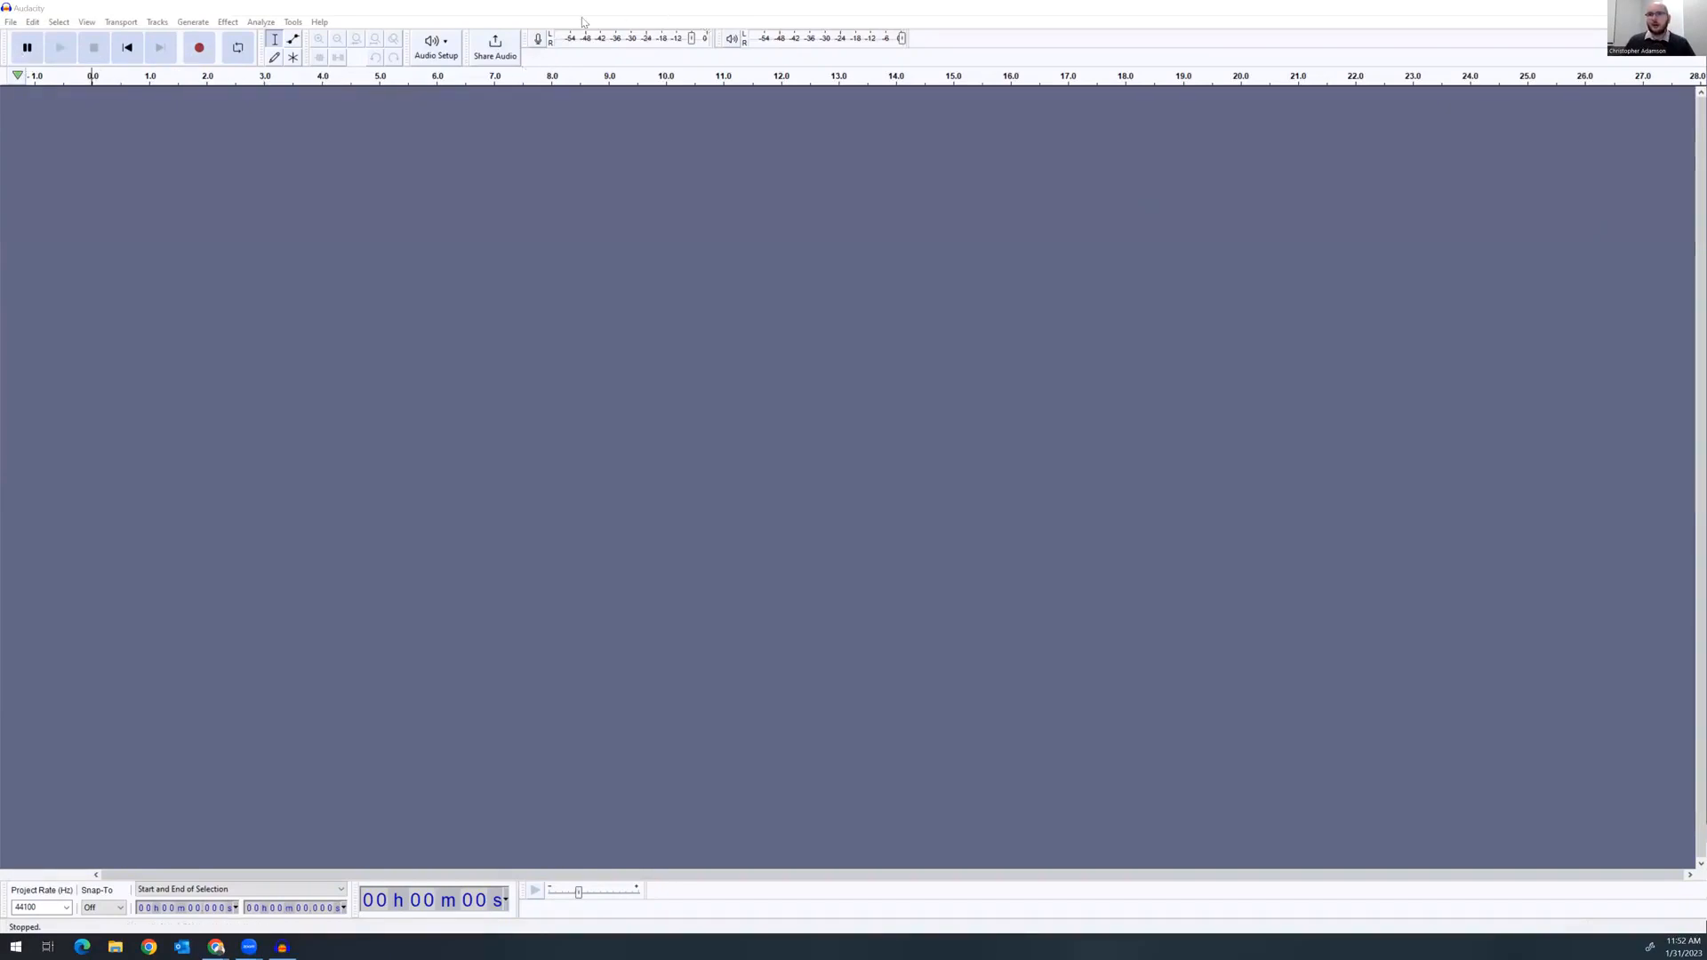
Check which microphone is chosen as the recording device
{"action": "left_click", "coordinate": [451, 49]}
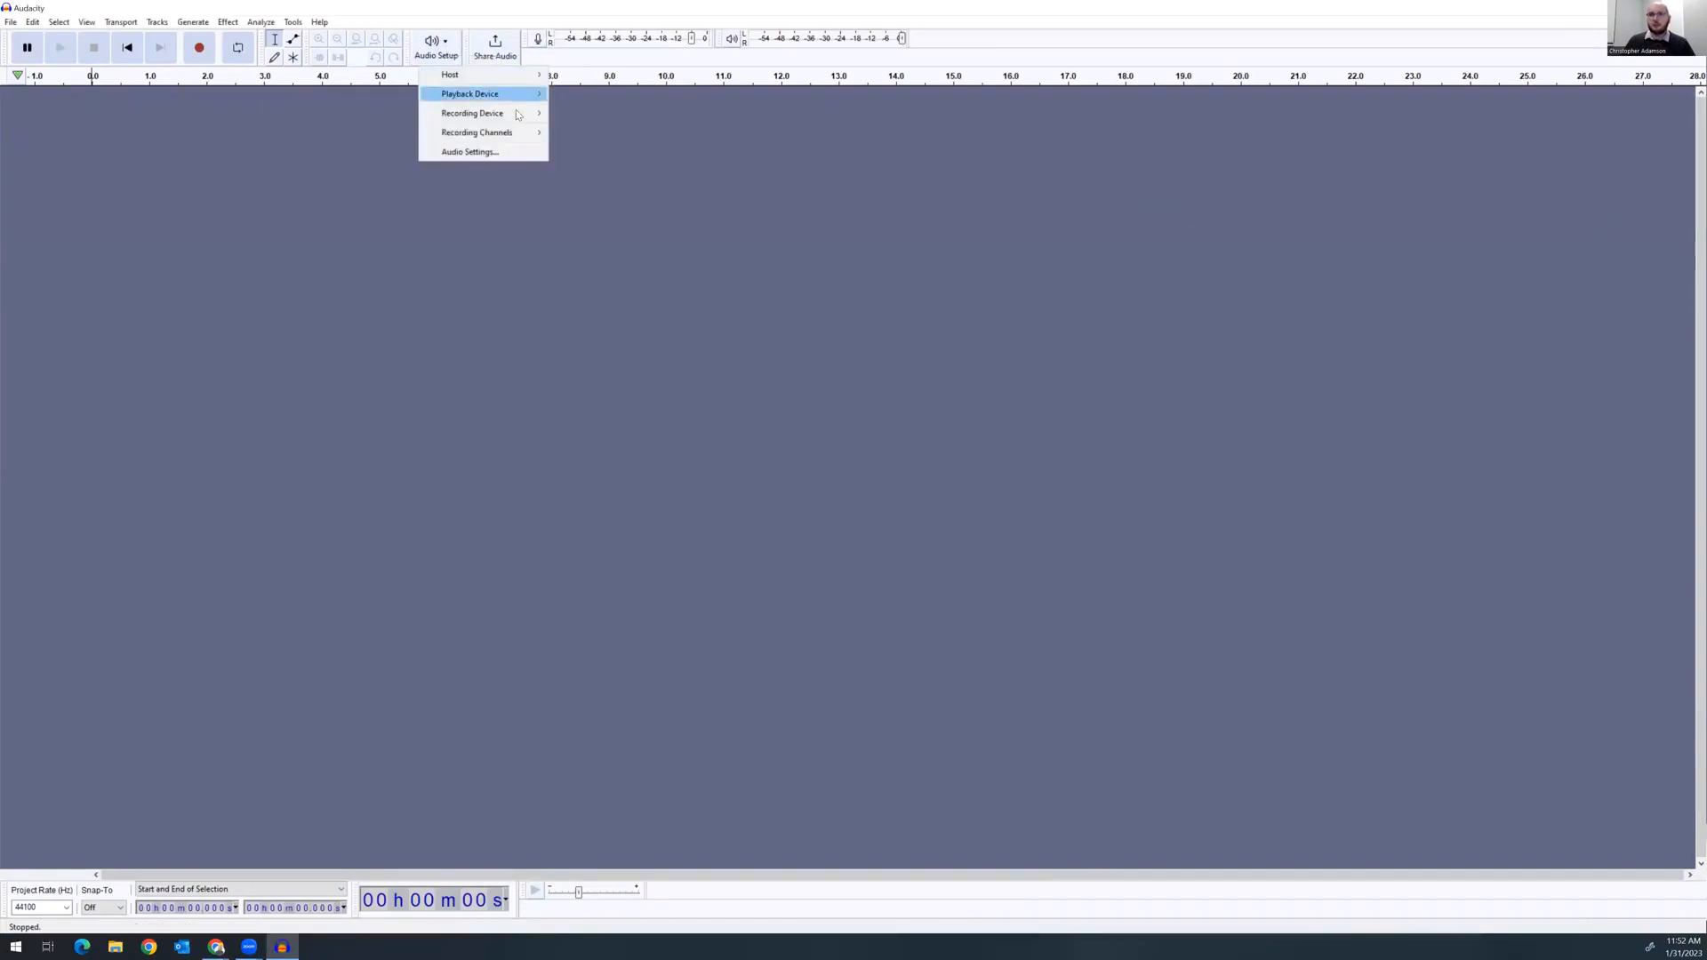
{"action": "mouse_move", "coordinate": [519, 114]}
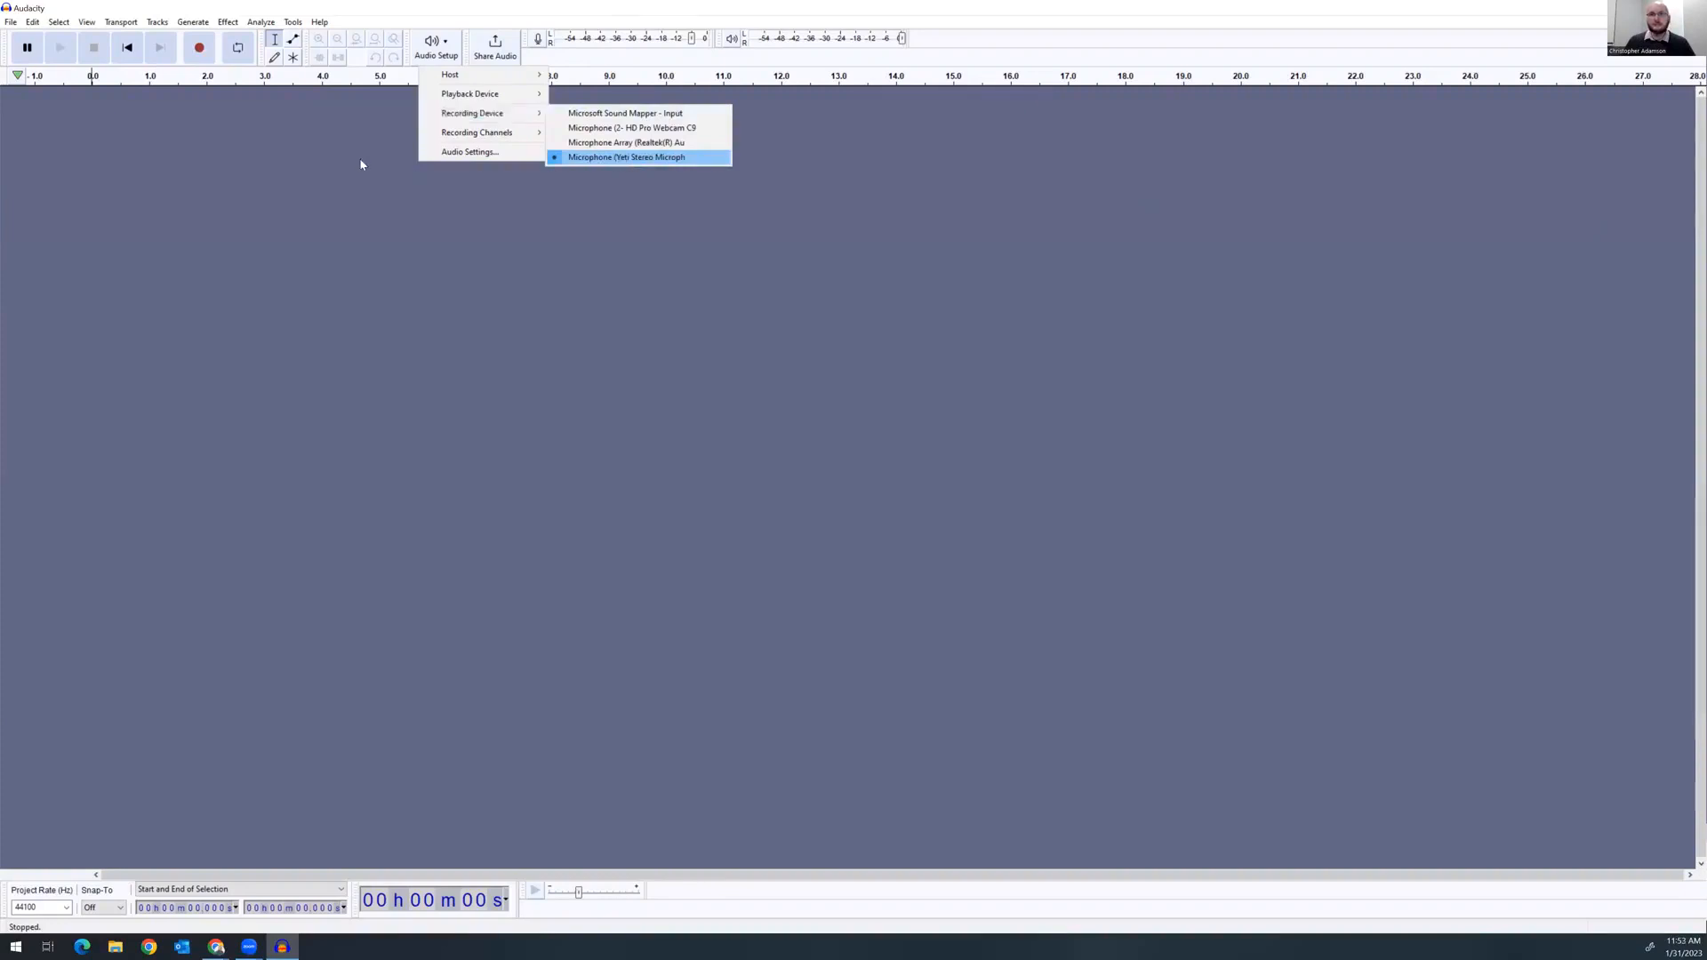
{"action": "left_click", "coordinate": [323, 145]}
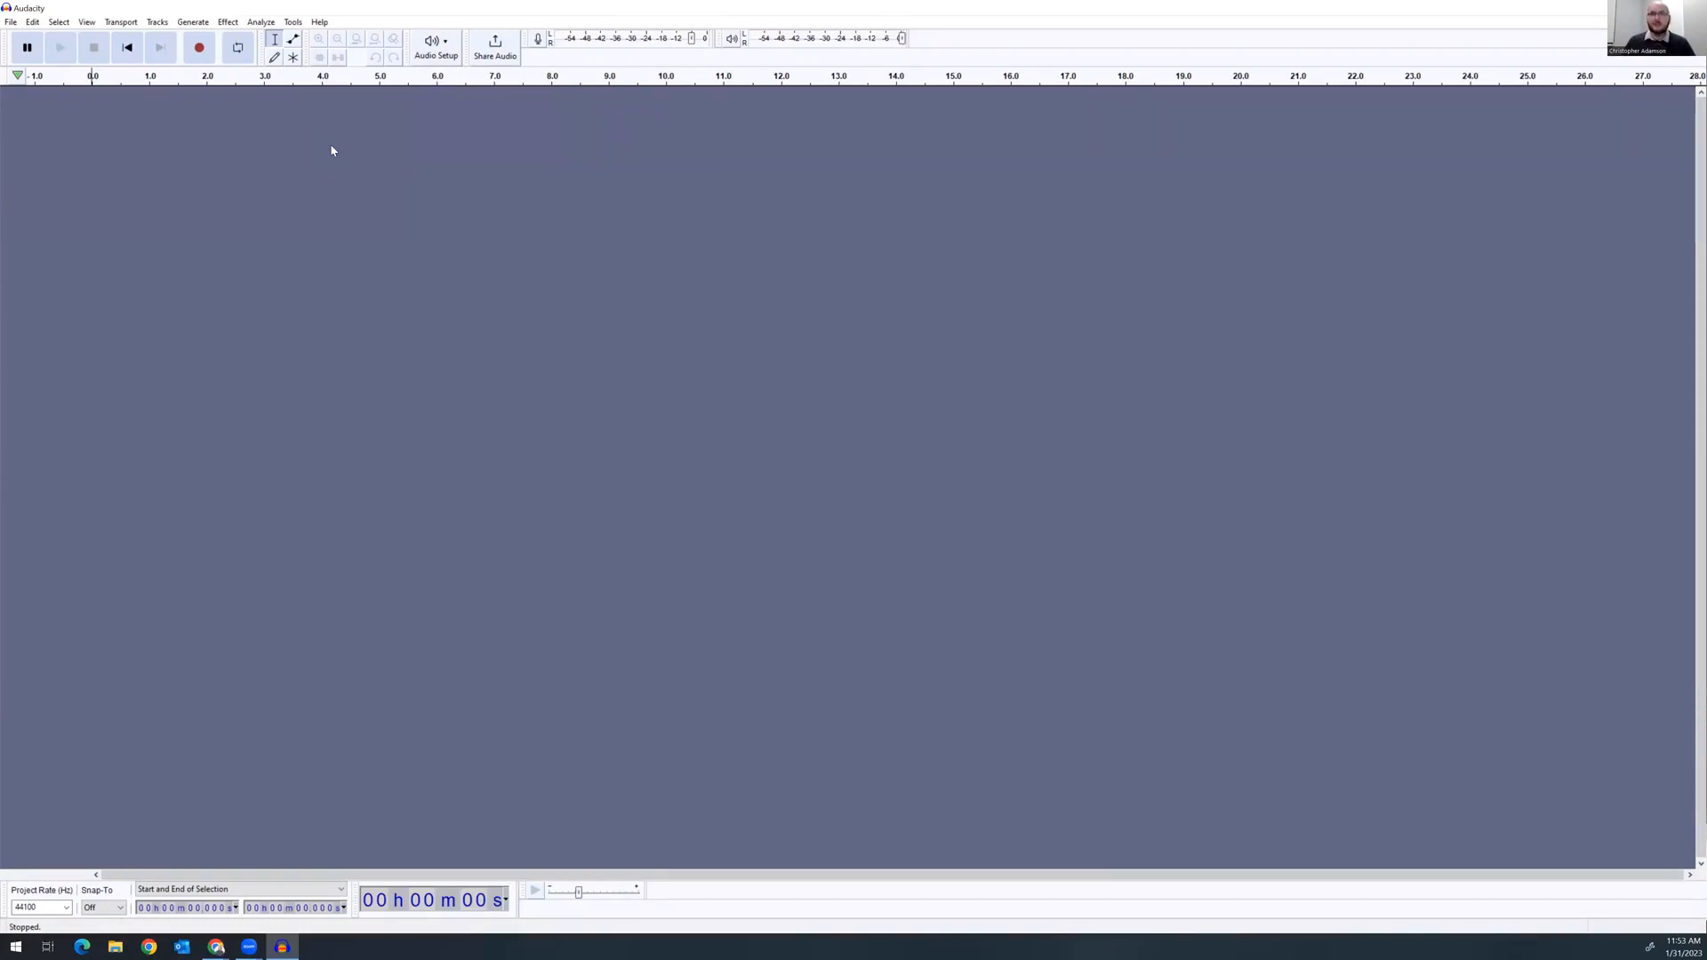
Record a stereo voice track of about 2 min 34 s, pausing and resuming once before stopping
{"action": "left_click", "coordinate": [200, 49]}
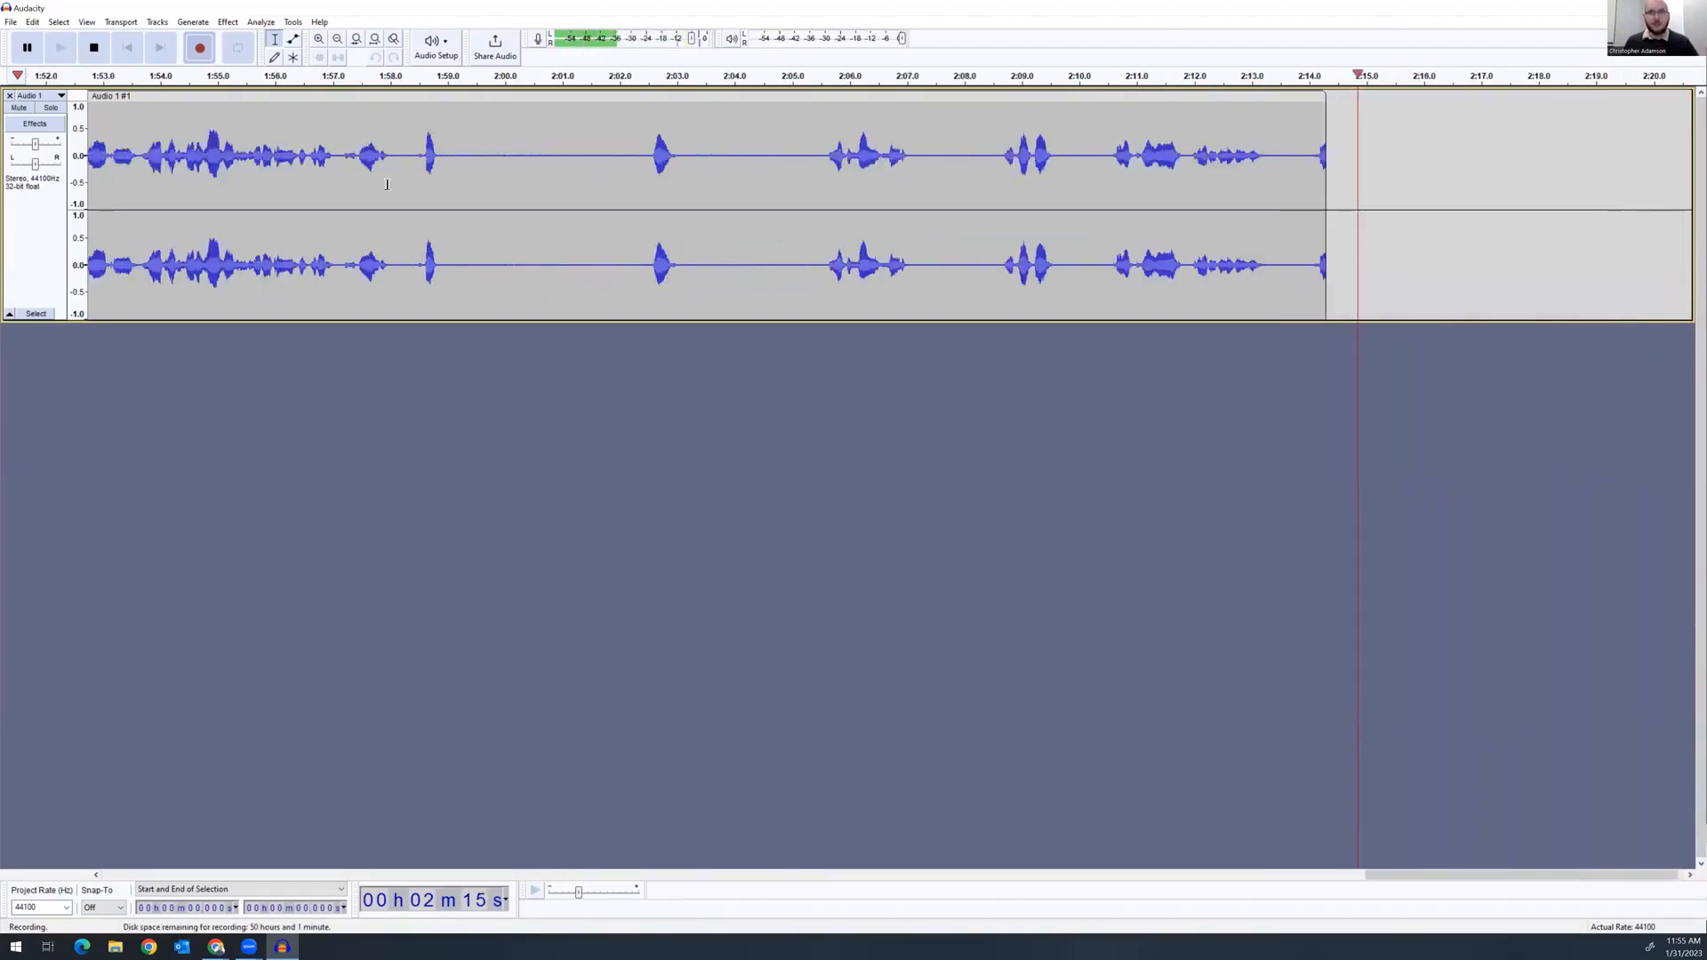
{"action": "left_click", "coordinate": [32, 50]}
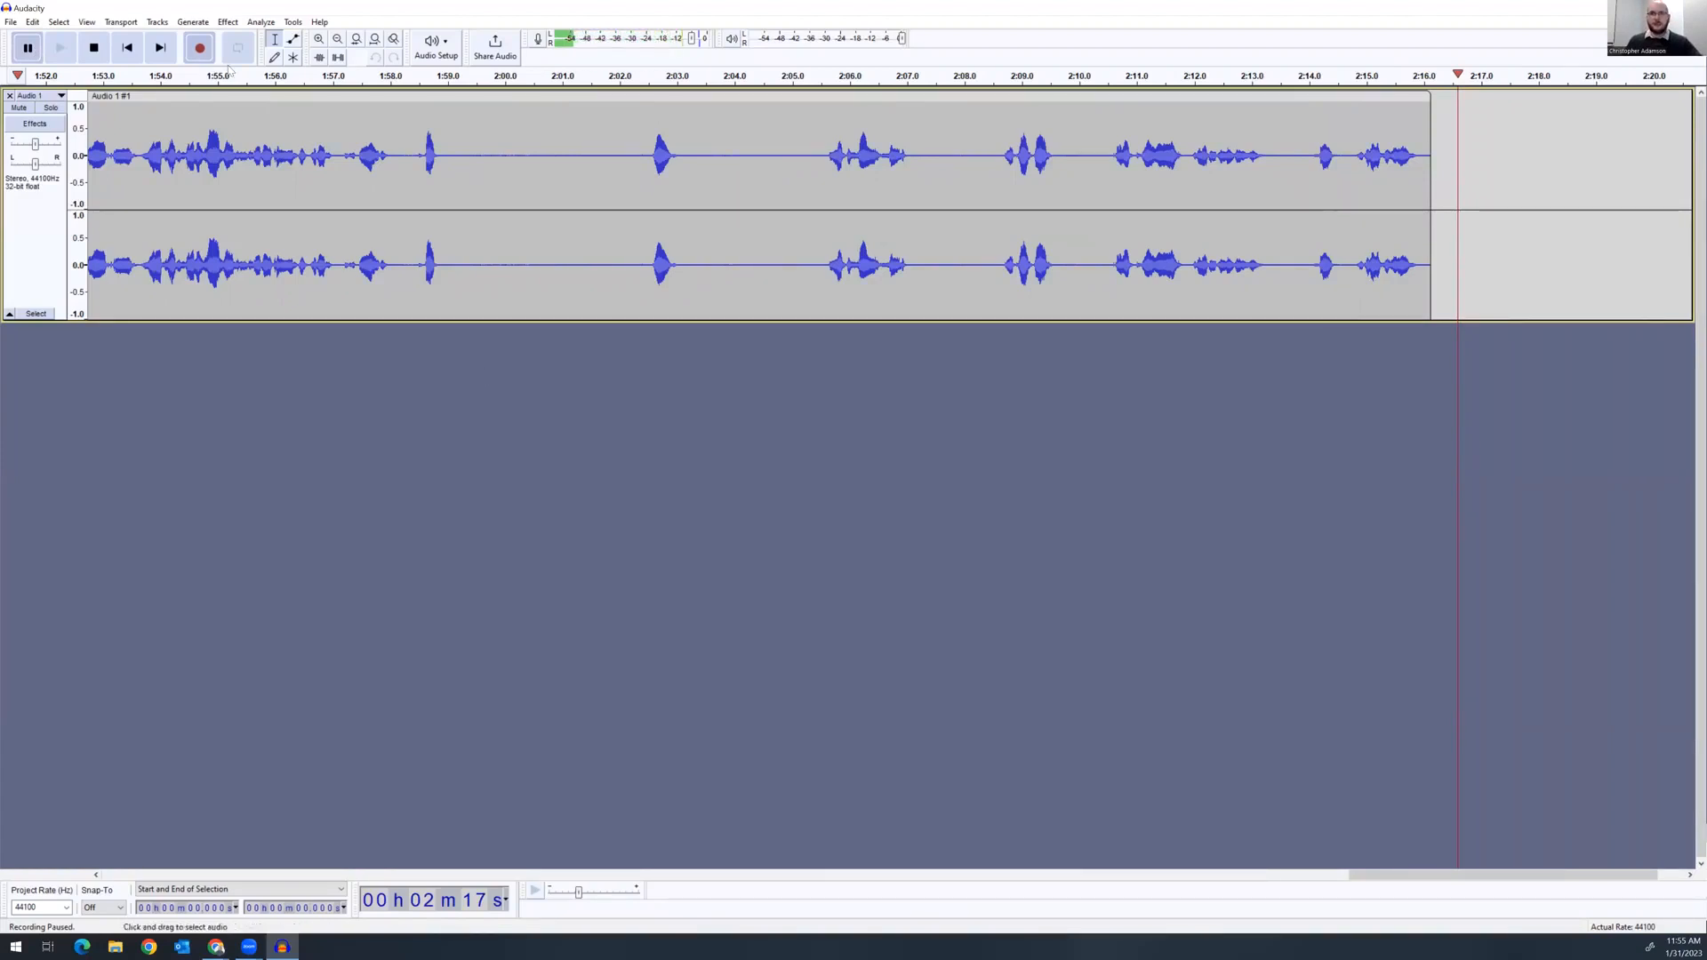
{"action": "left_click", "coordinate": [29, 47]}
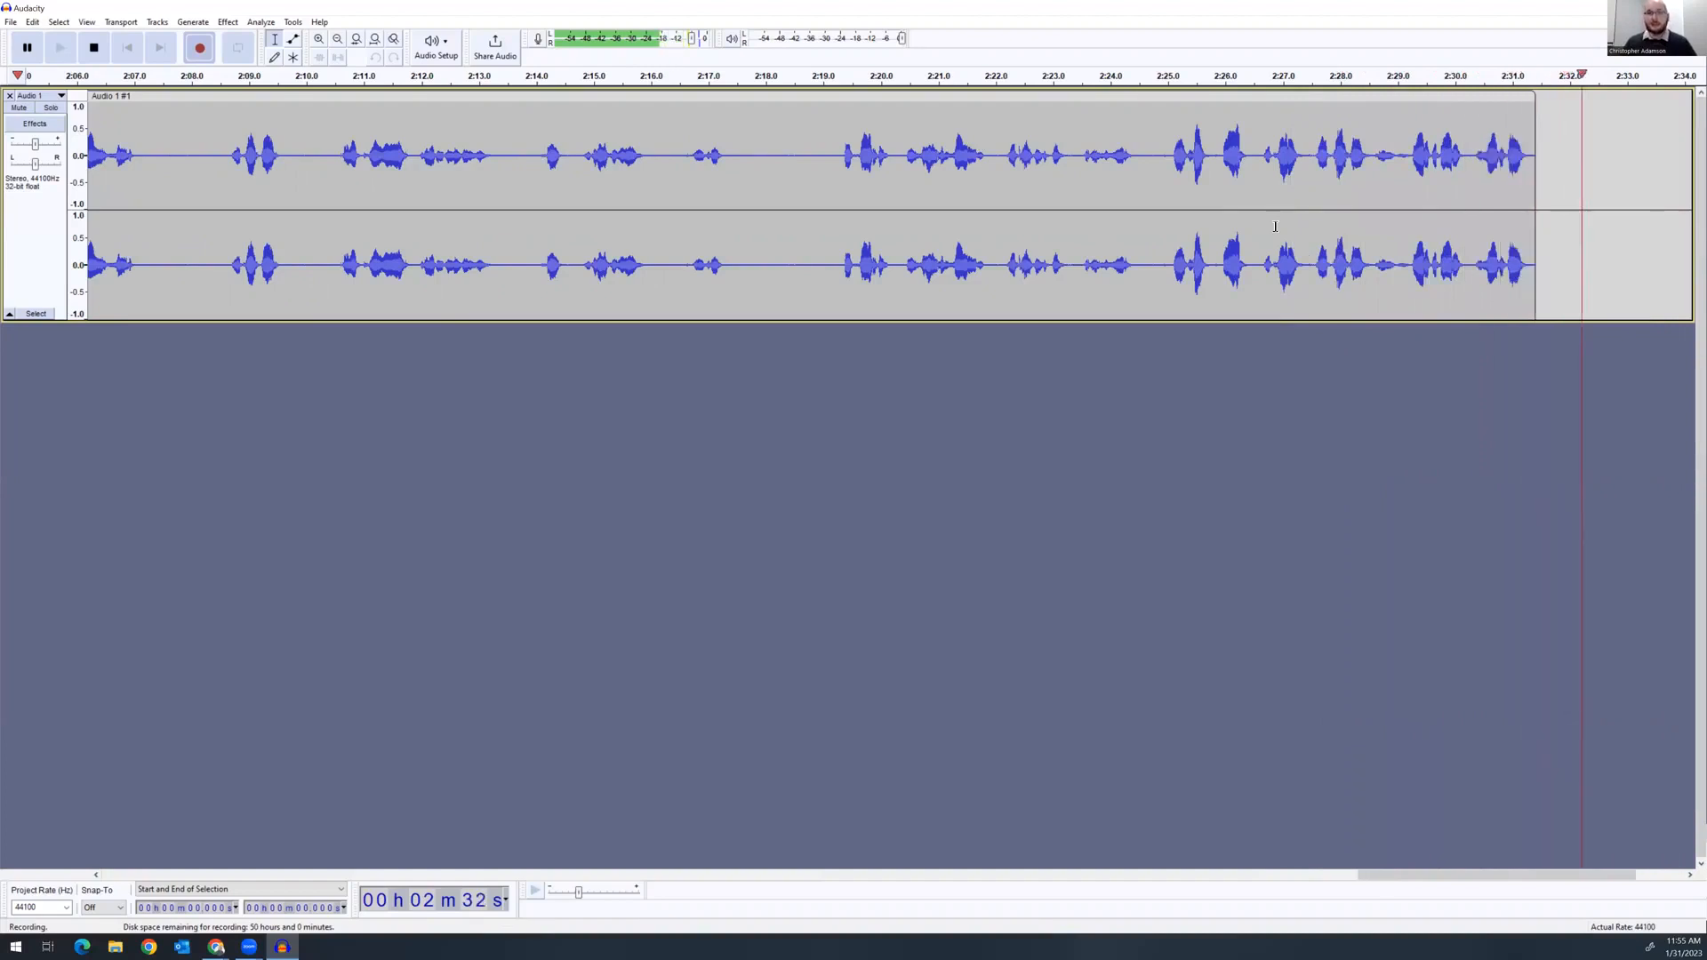
{"action": "left_click", "coordinate": [86, 47]}
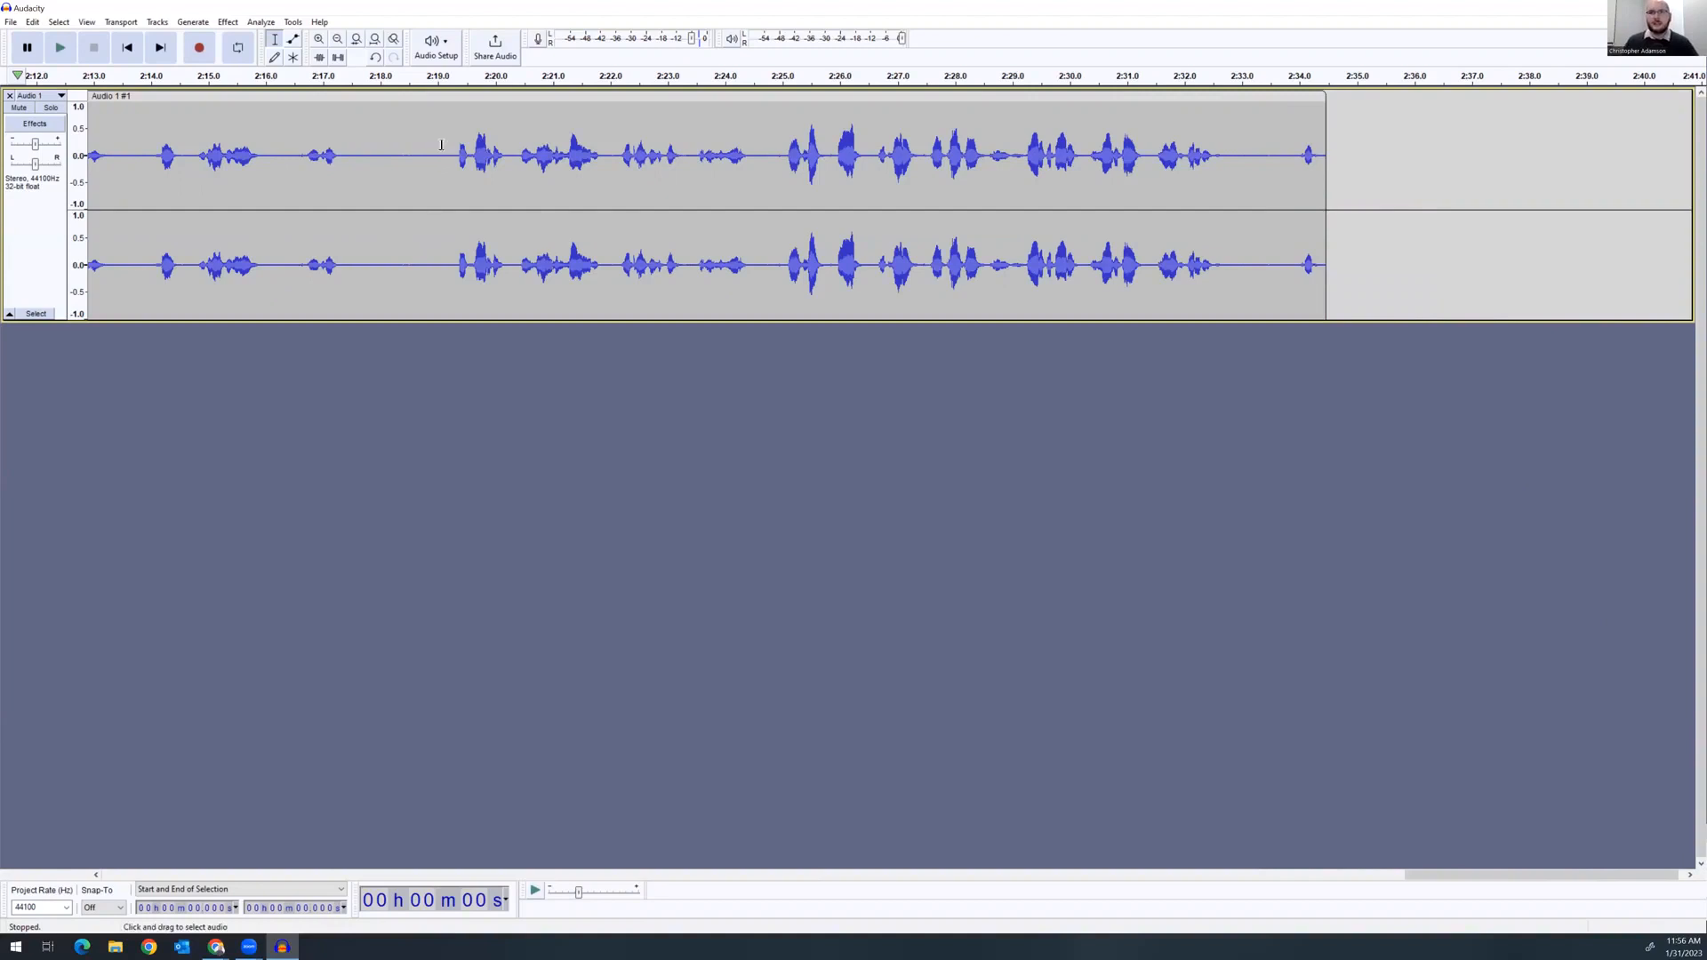
Select the silent gap in the recording from about 2:17.4 to 2:19.0
{"action": "left_click_drag", "start_coordinate": [445, 147], "coordinate": [345, 149]}
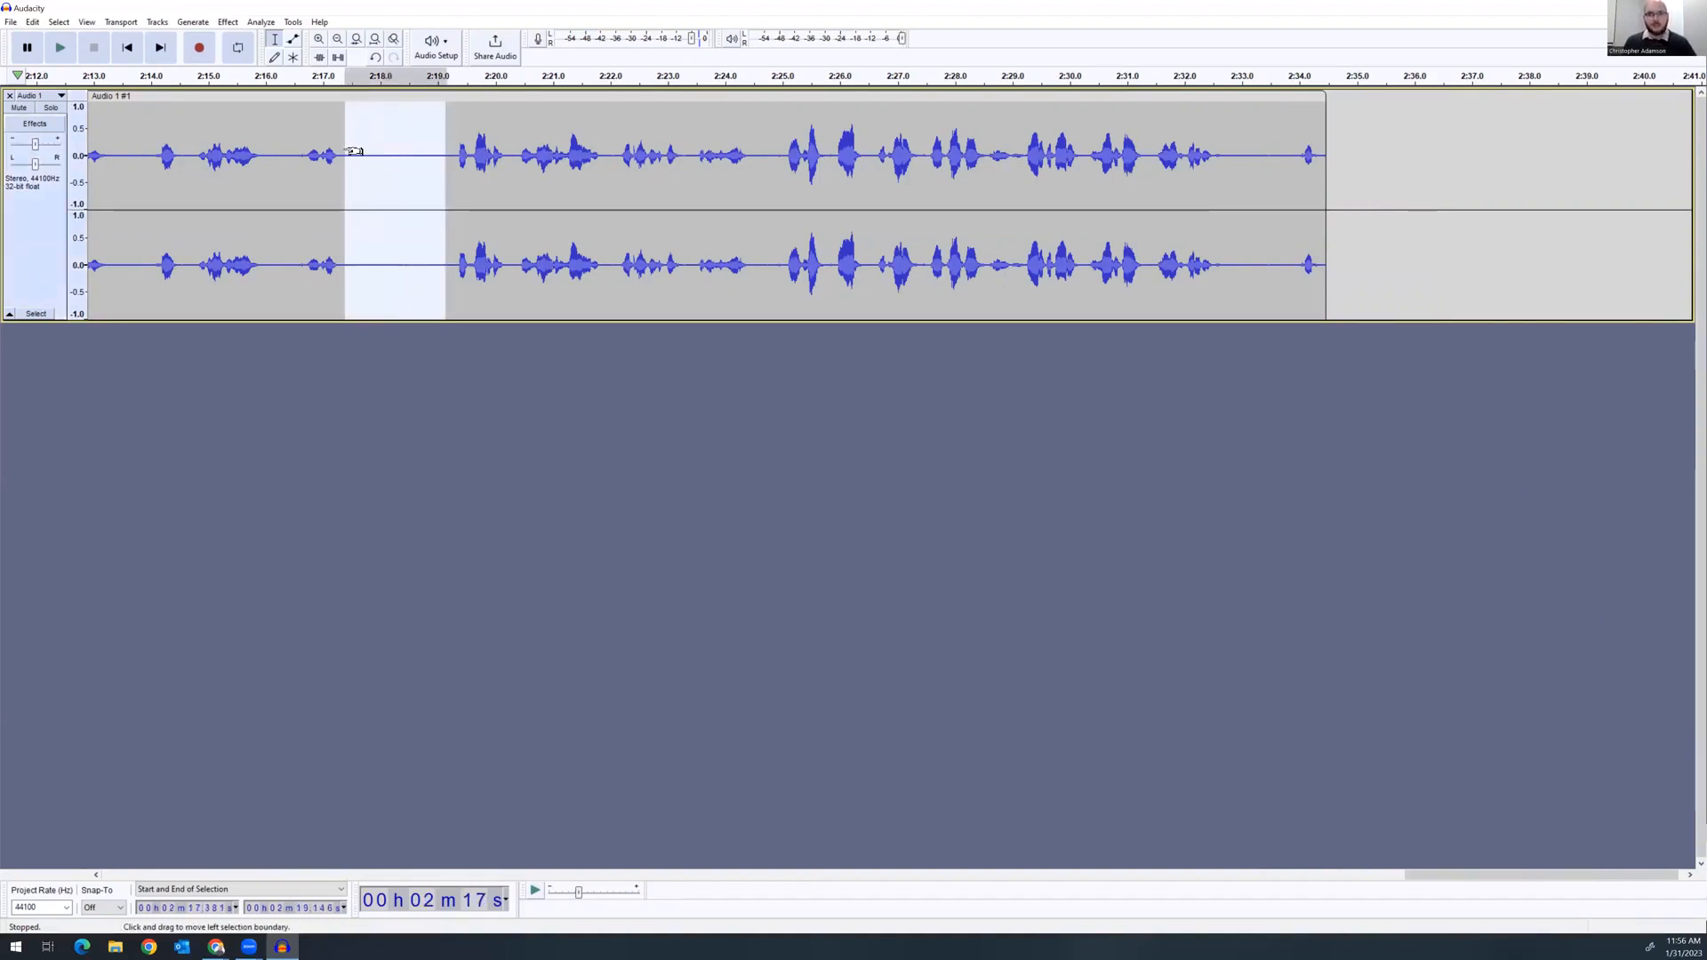
{"action": "left_click", "coordinate": [557, 172]}
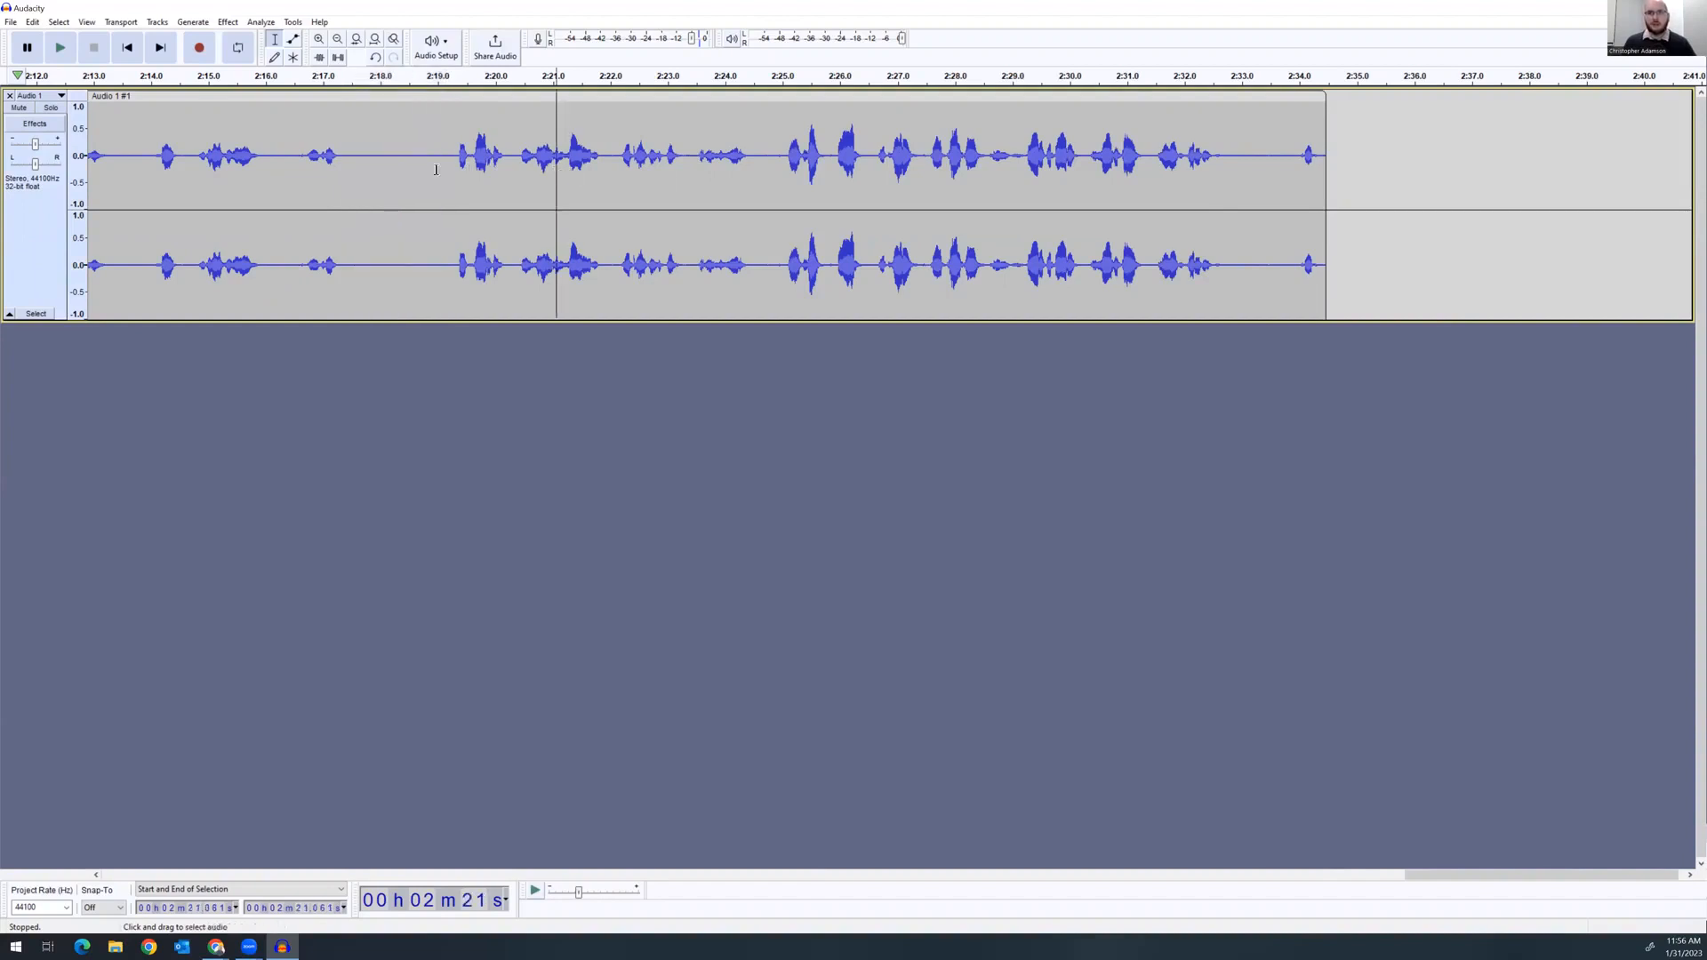
{"action": "left_click_drag", "start_coordinate": [346, 154], "coordinate": [347, 156]}
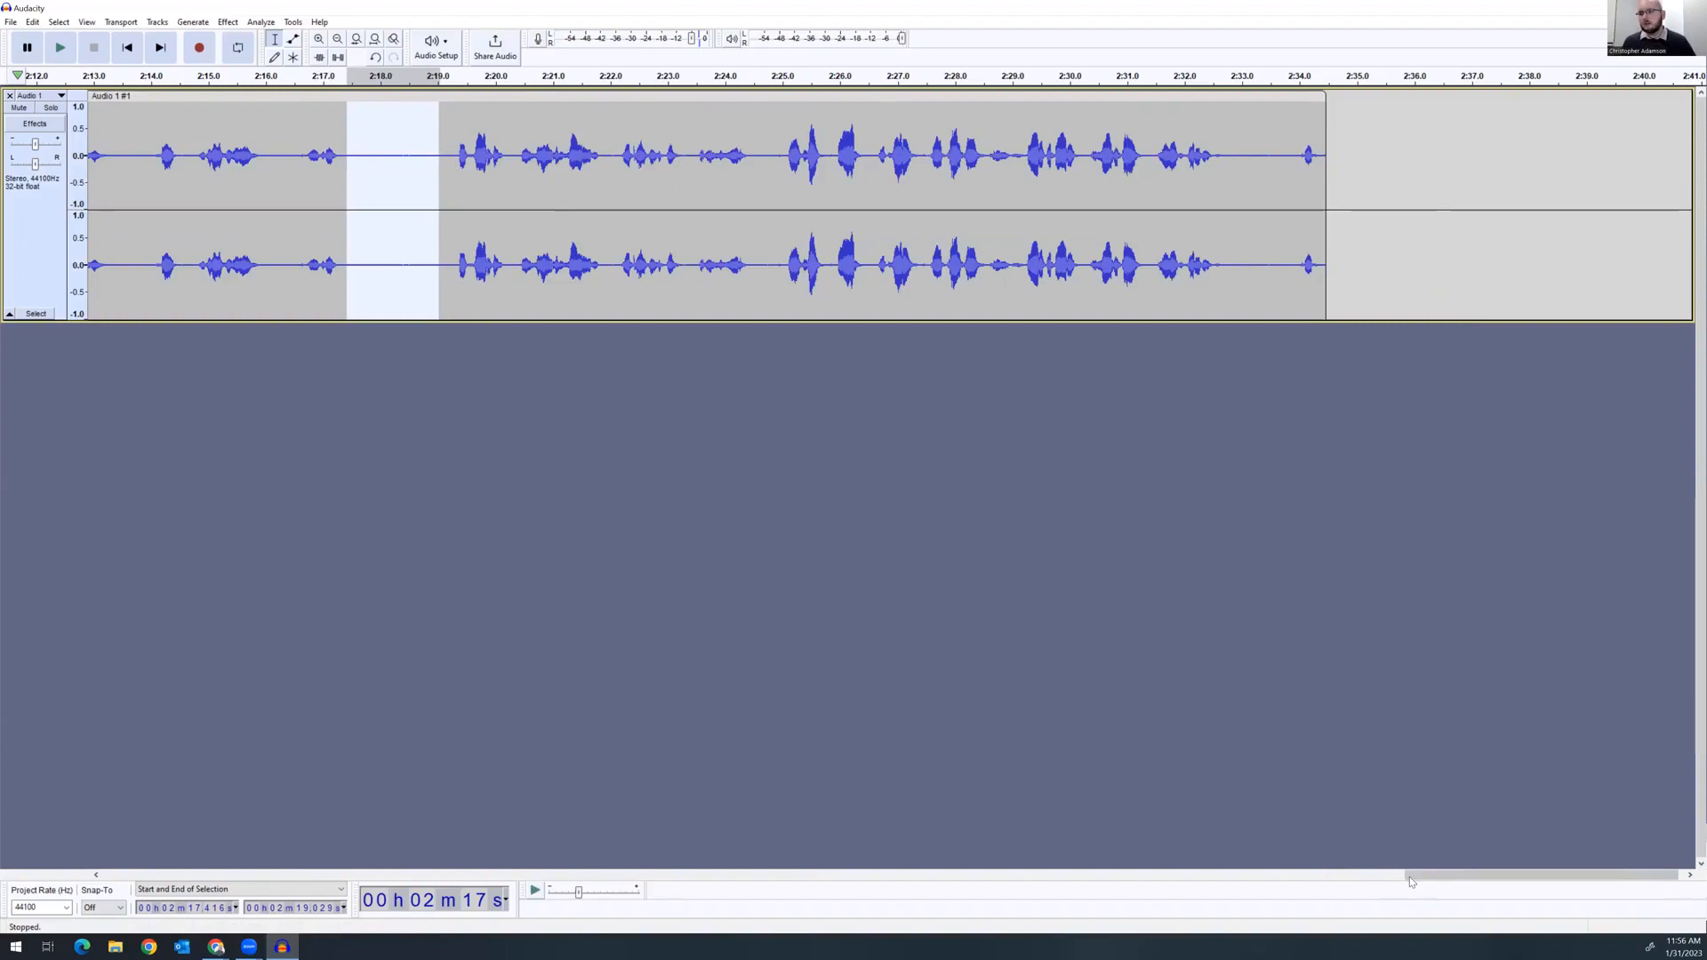
Delete the passage from about 2:01.5 to 2:18.8 from the recording
{"action": "left_click_drag", "start_coordinate": [1408, 875], "coordinate": [1384, 876]}
{"action": "scroll", "coordinate": [1317, 876], "scroll_direction": "left", "scroll_amount": 5}
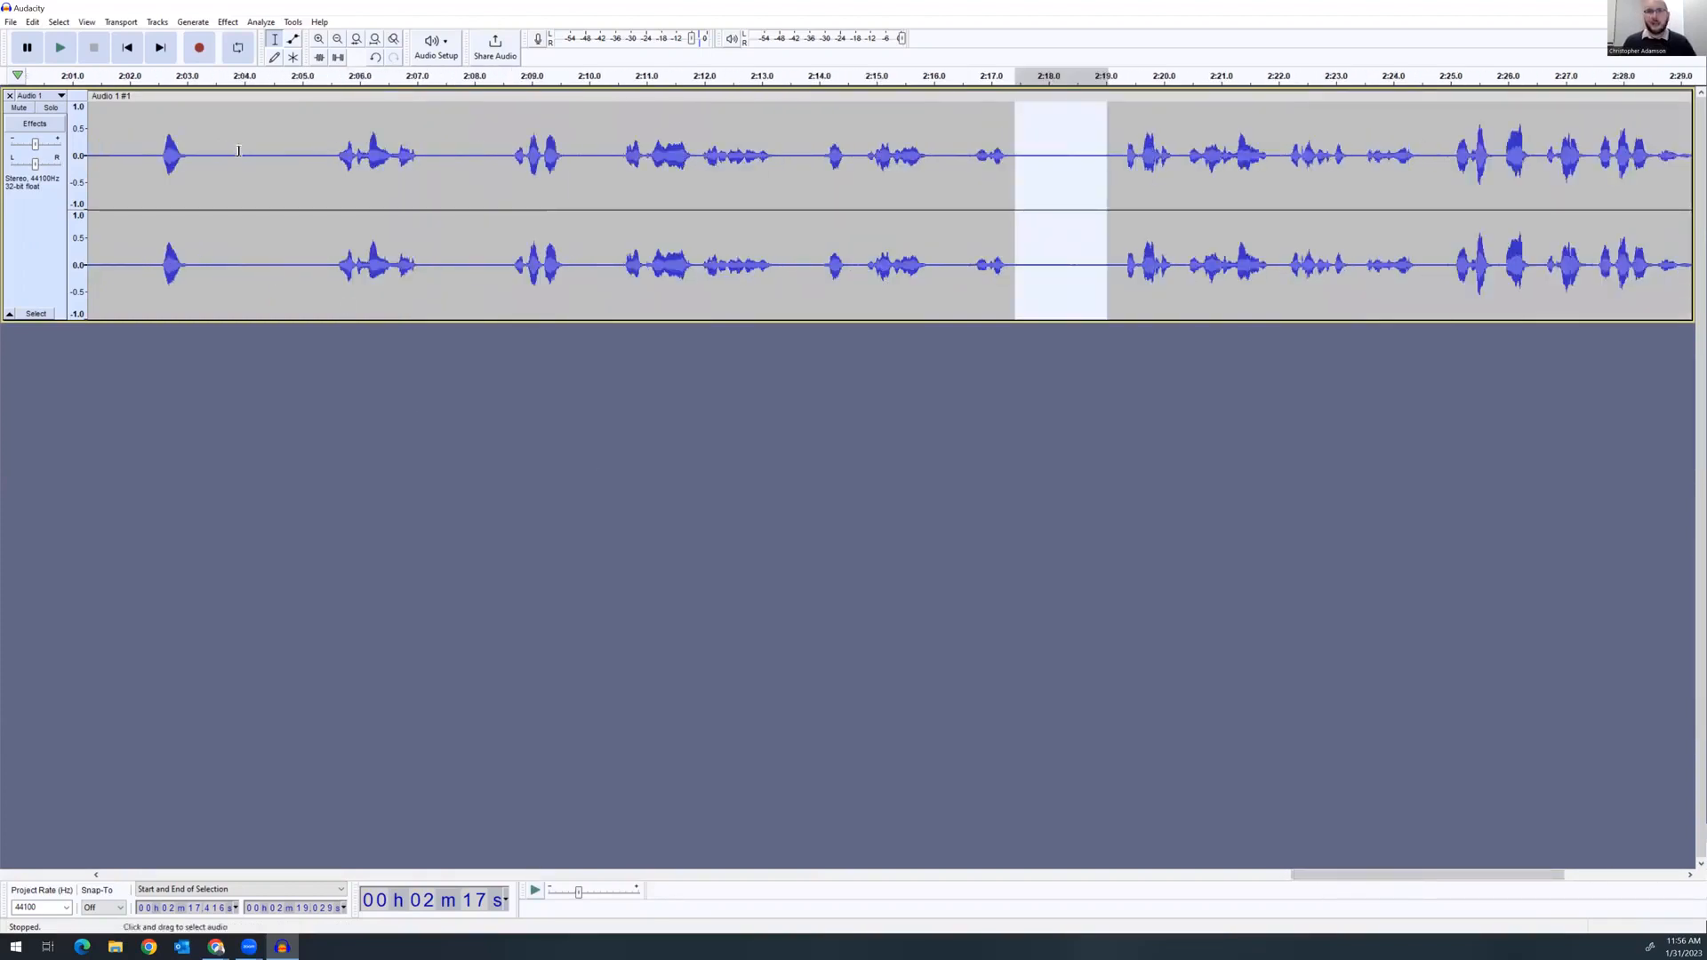
{"action": "left_click", "coordinate": [221, 153]}
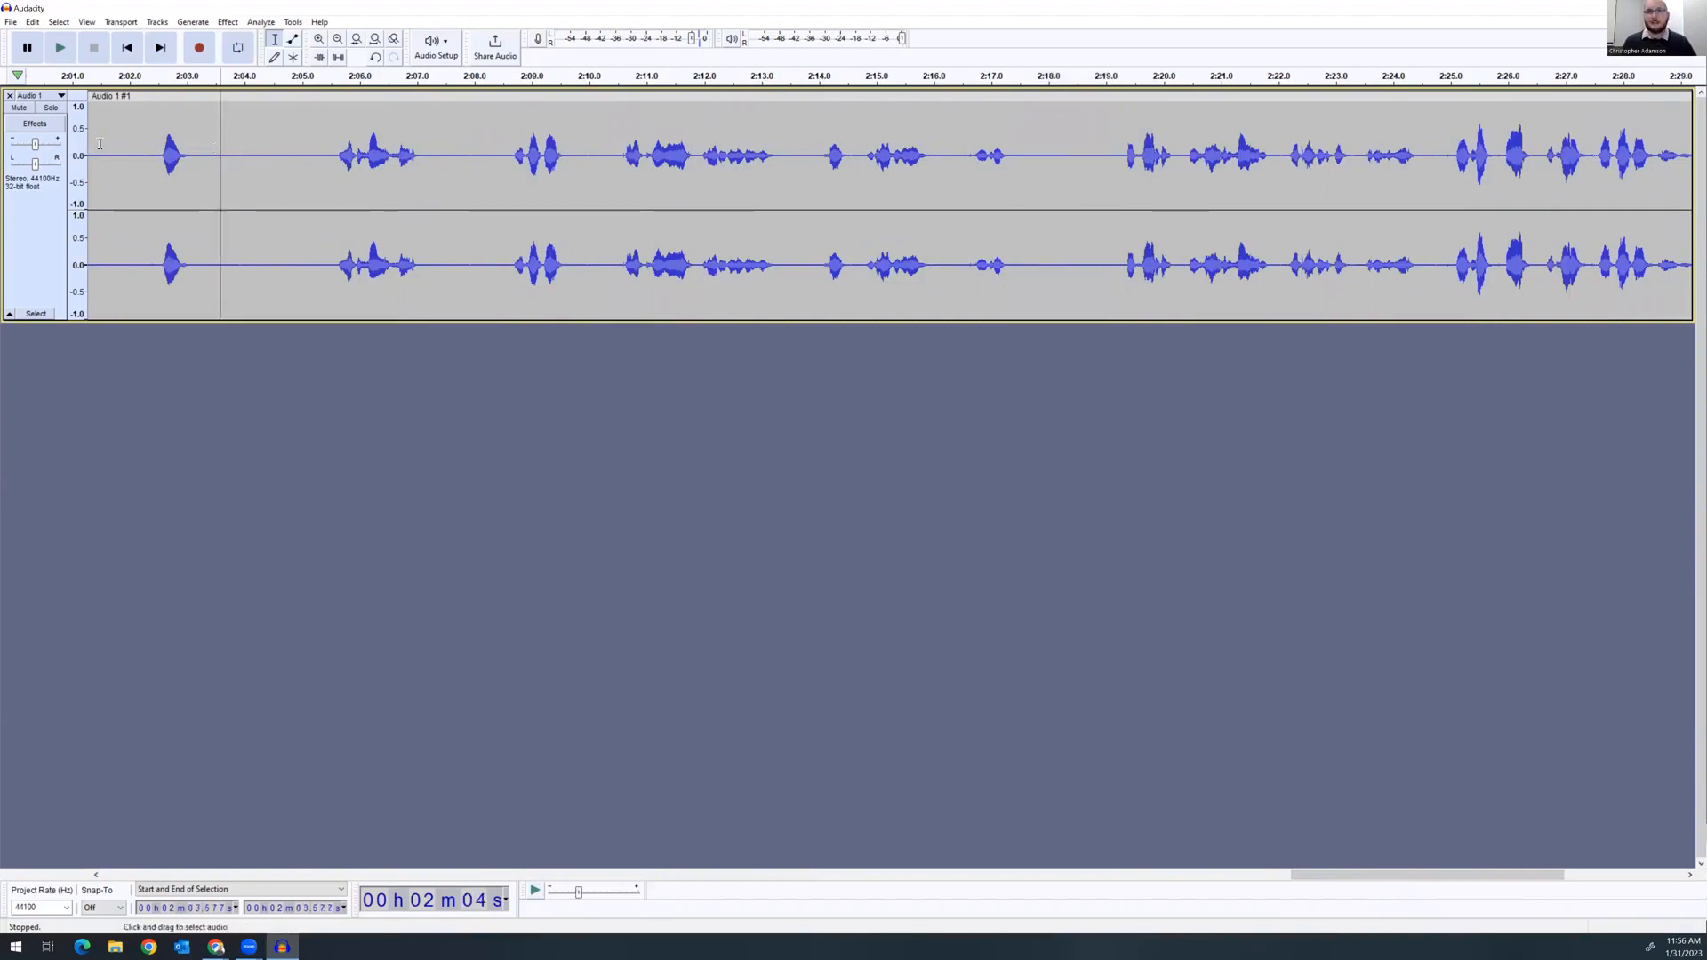
{"action": "left_click_drag", "start_coordinate": [101, 147], "coordinate": [1095, 249]}
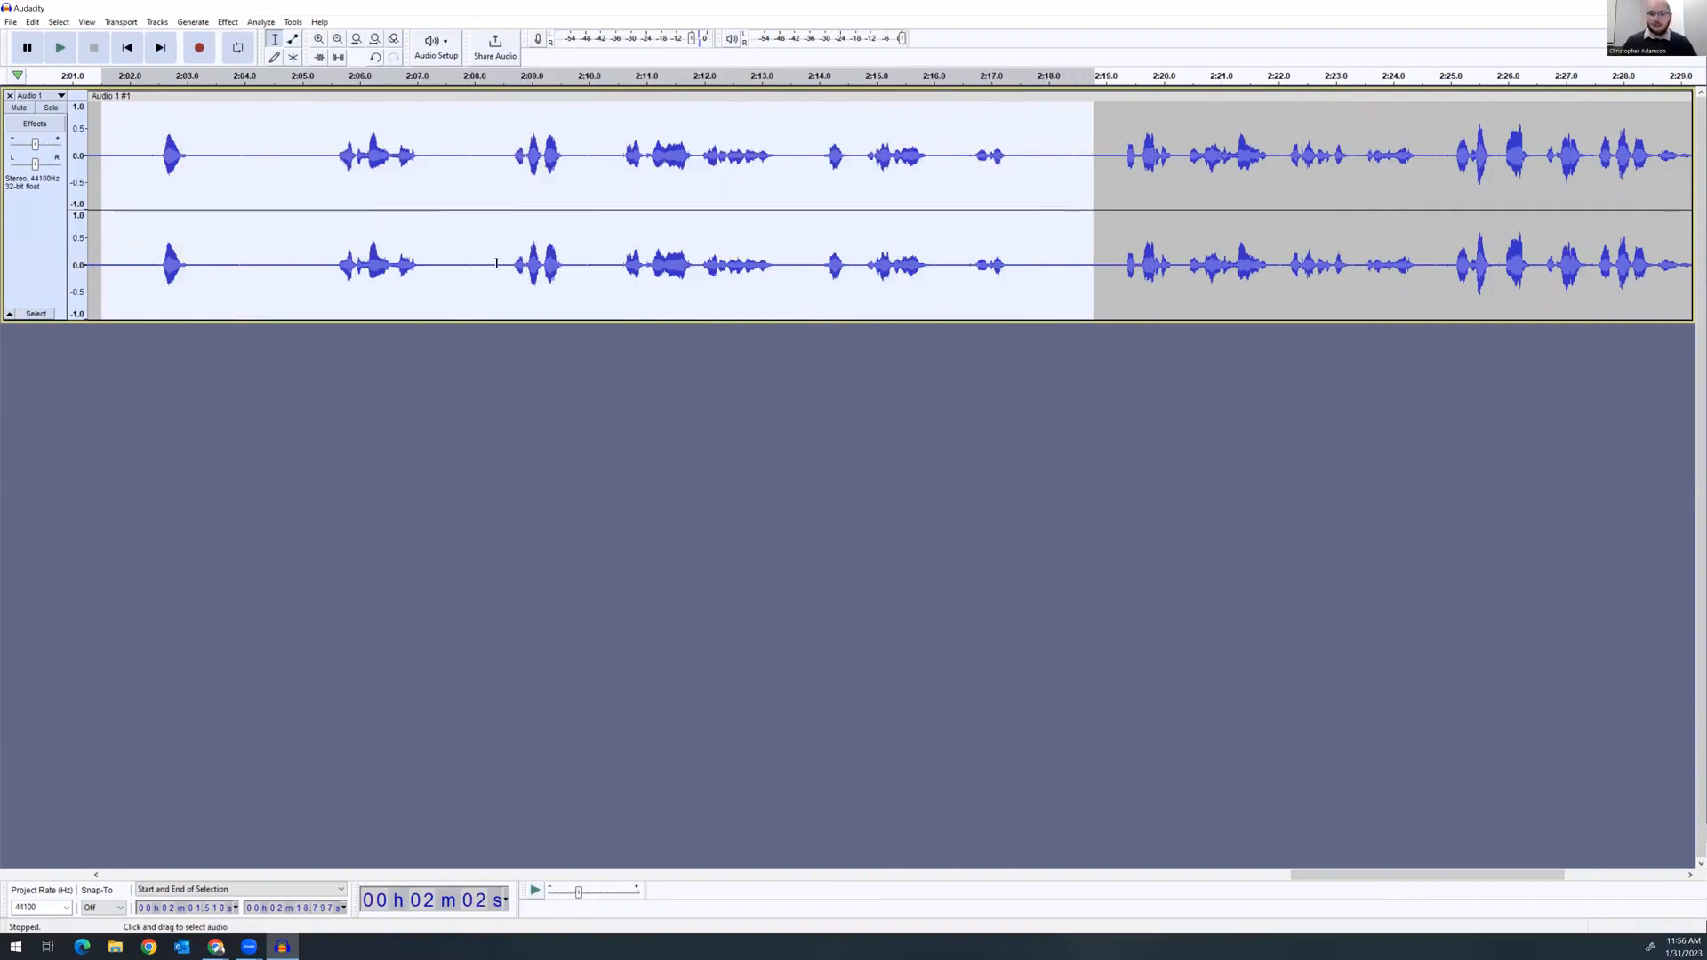
{"action": "key", "text": "Delete"}
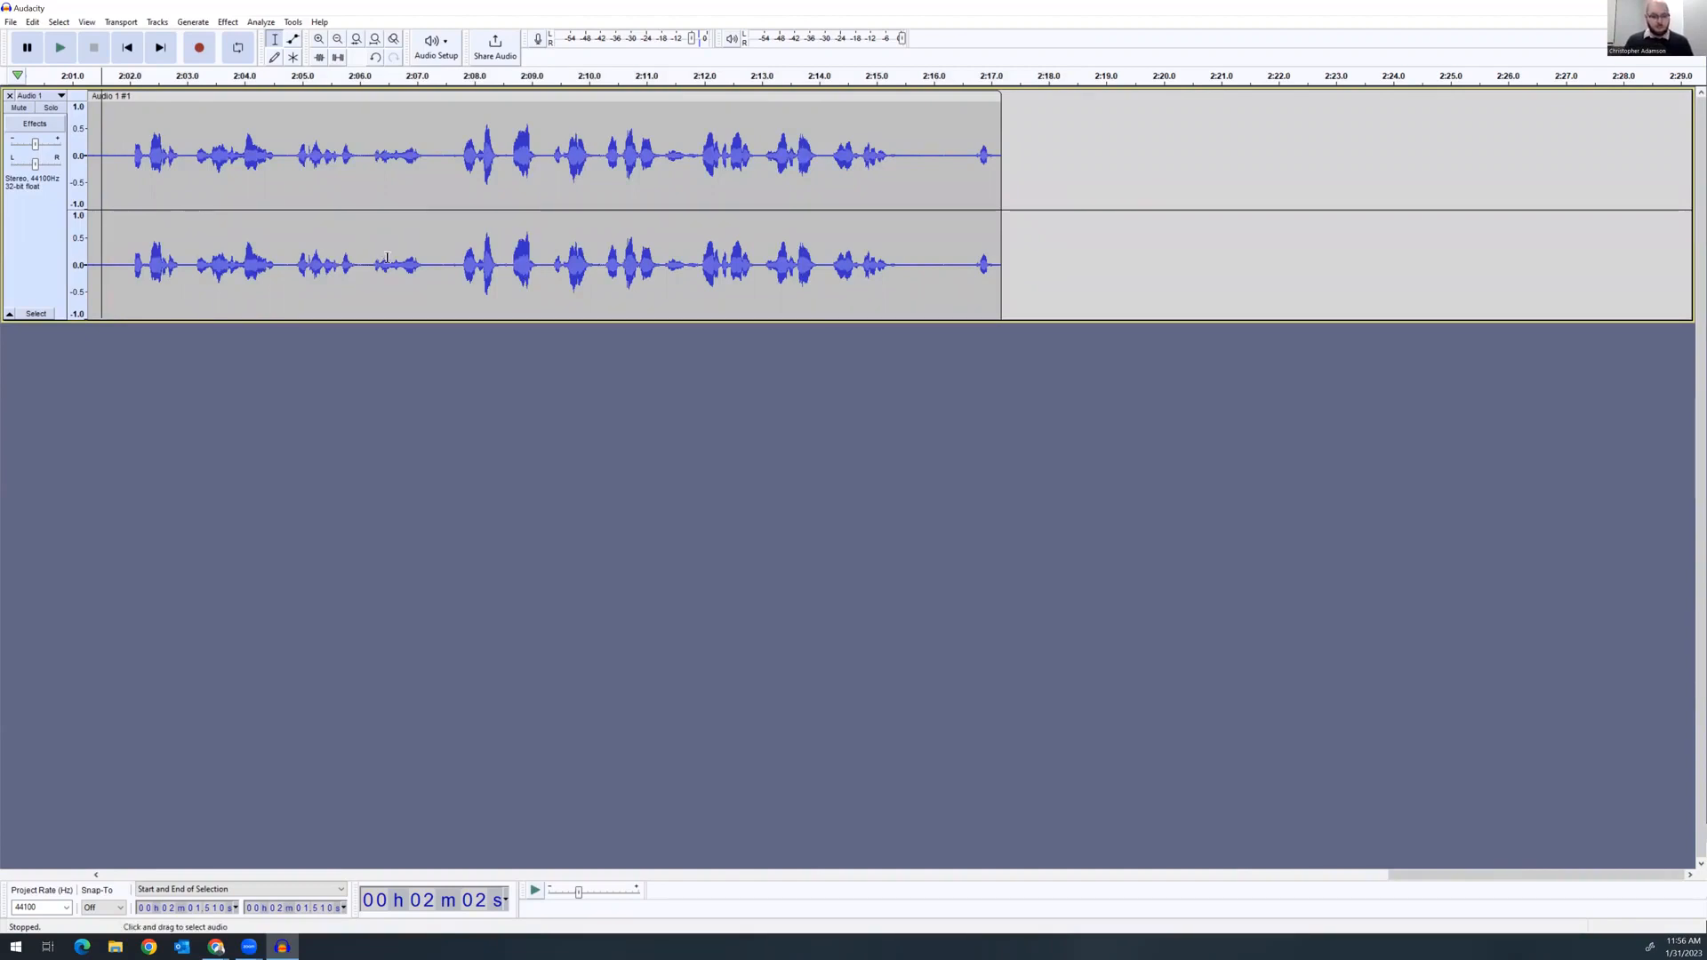
Undo the passage's deletion, and delete the same passage again
{"action": "key", "text": "ctrl+x"}
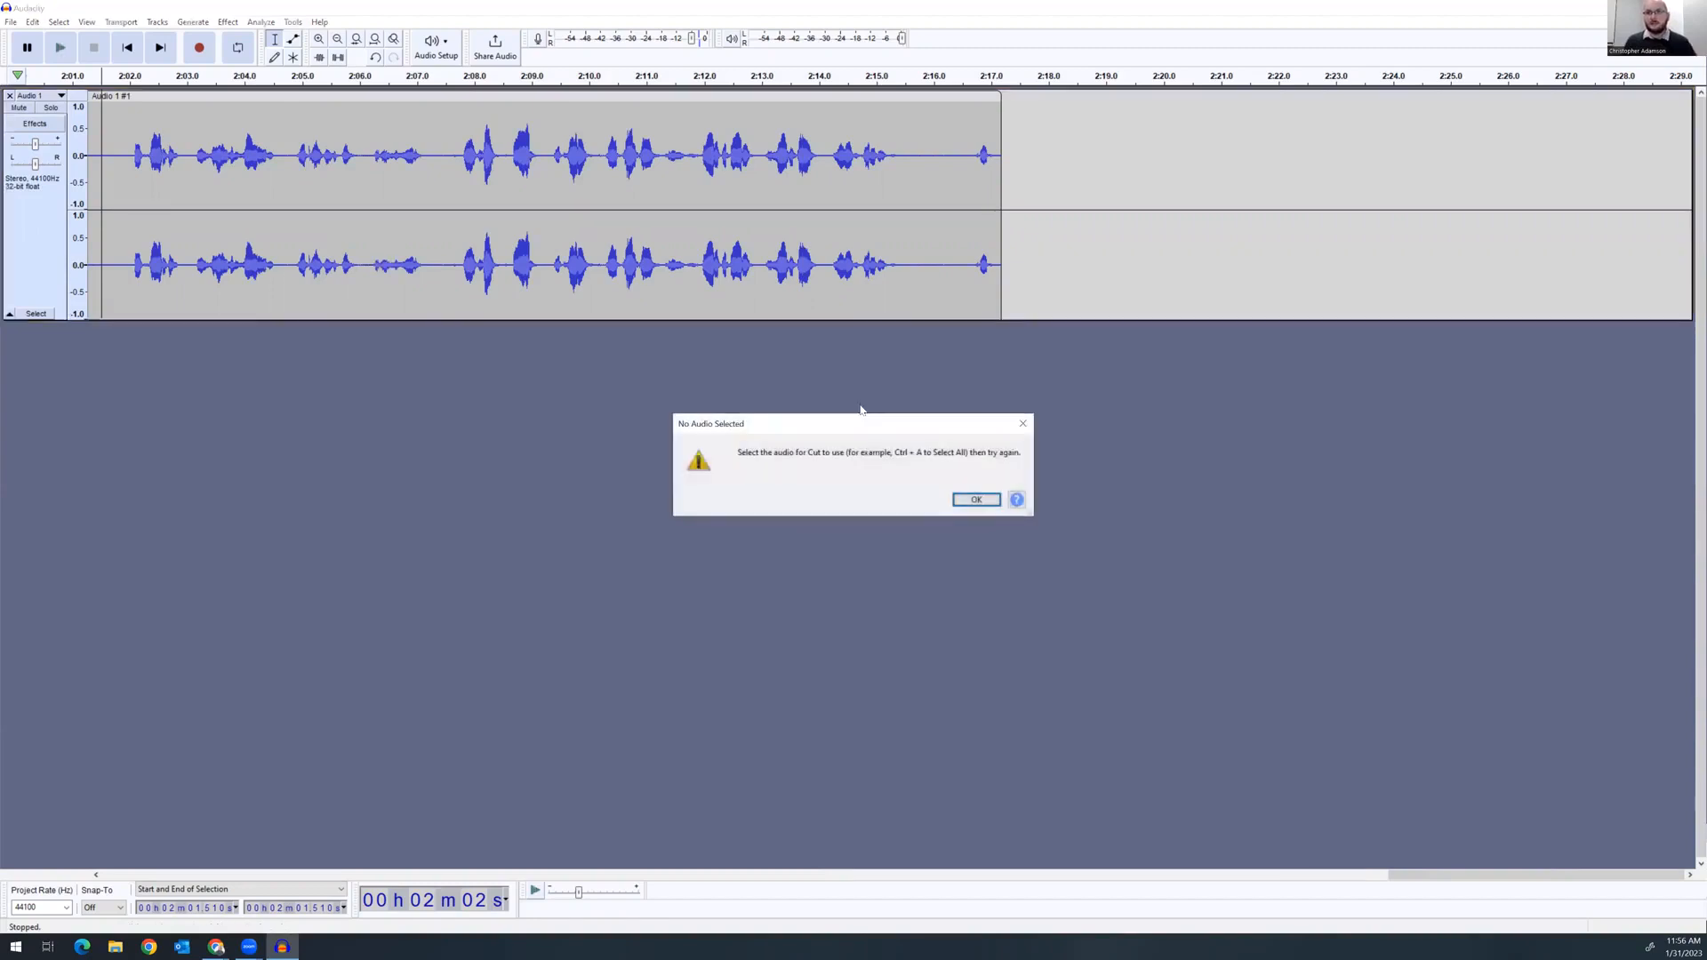
{"action": "left_click", "coordinate": [974, 500]}
{"action": "key", "text": "ctrl+z"}
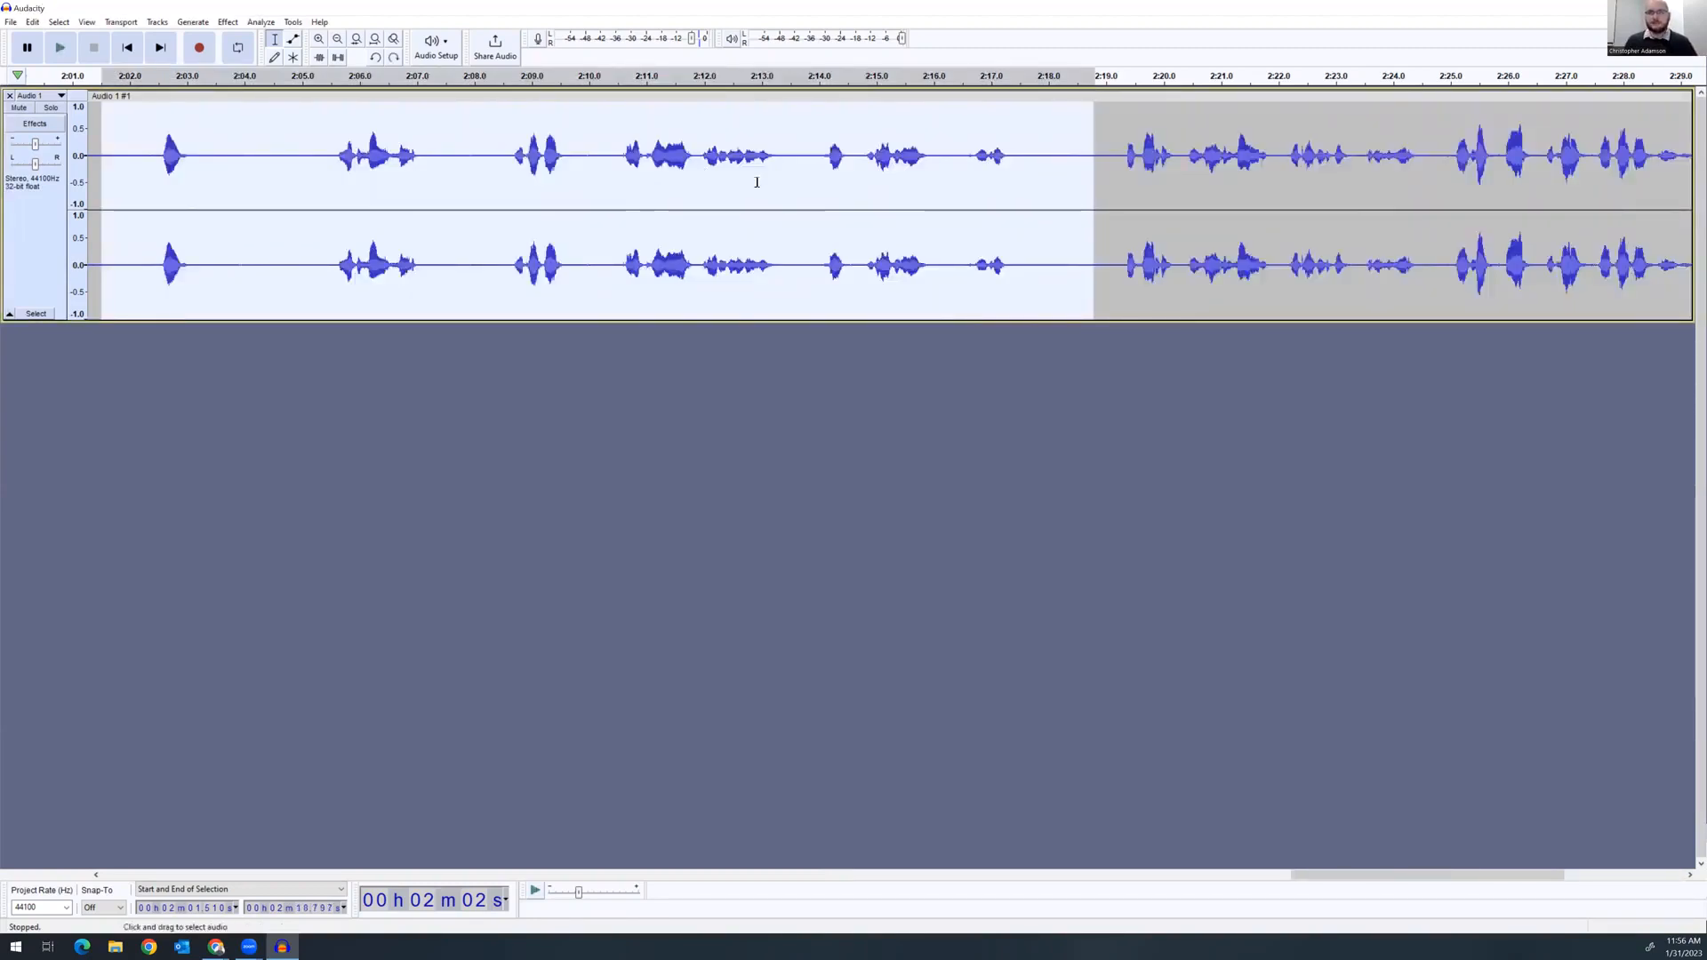
{"action": "key", "text": "Delete"}
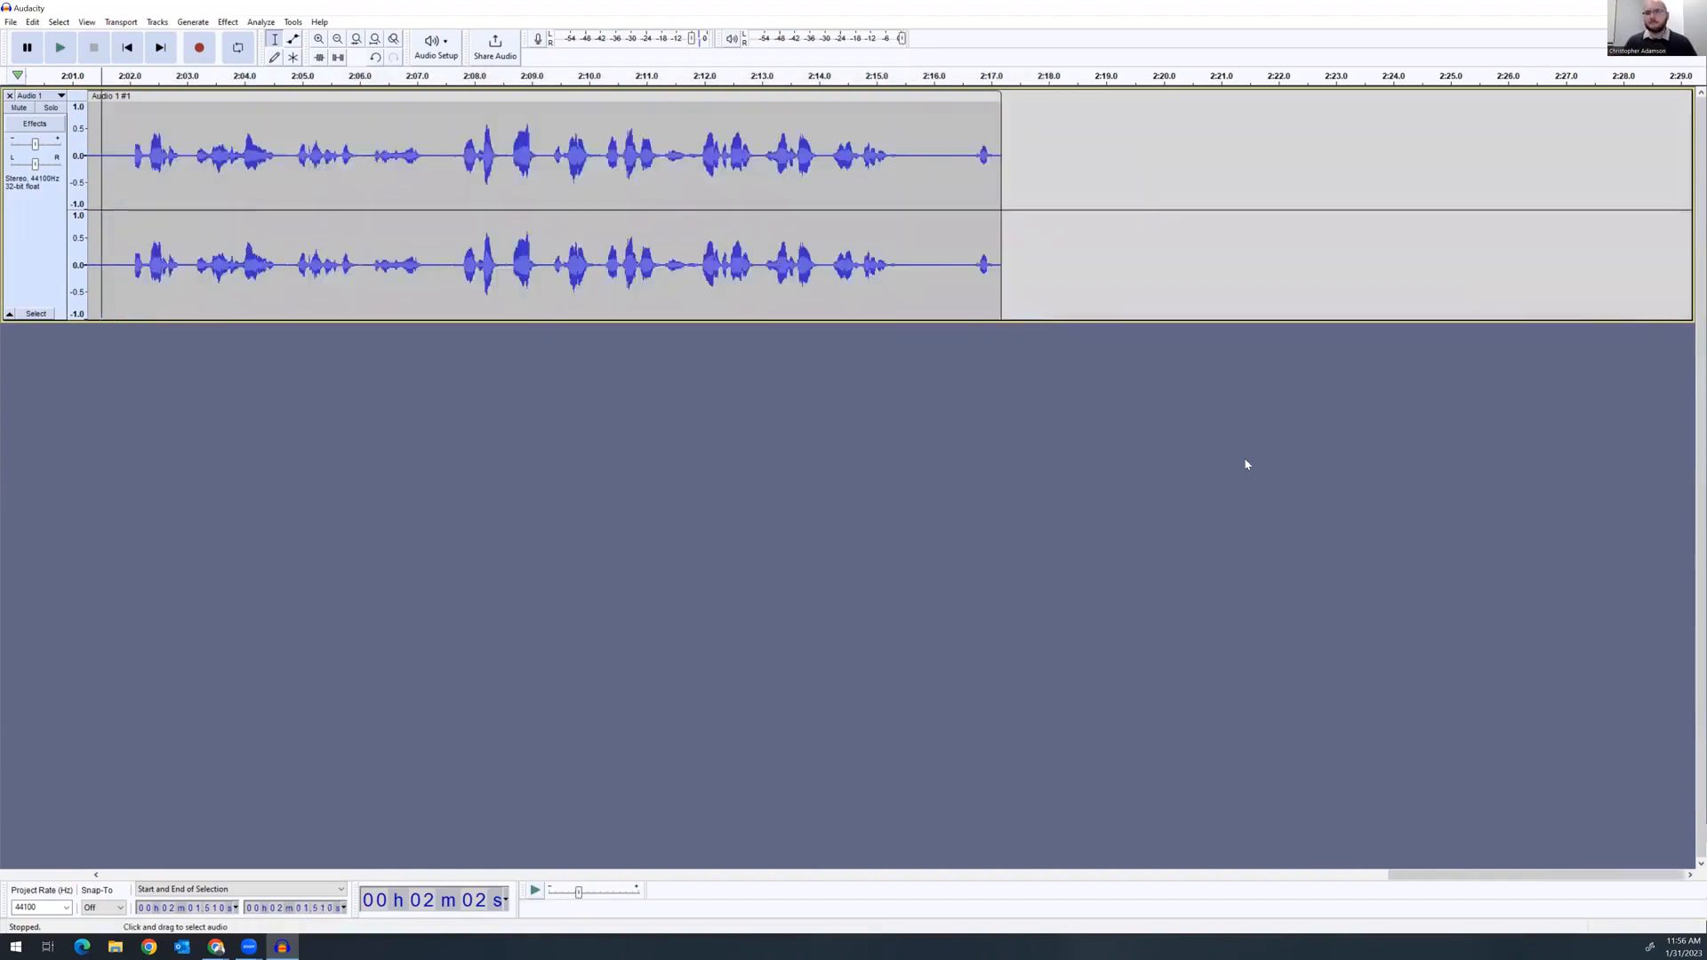
Normalize the entire recording to a peak amplitude of -1.0 dB with DC offset removal enabled
{"action": "left_click_drag", "start_coordinate": [1422, 874], "coordinate": [1113, 874]}
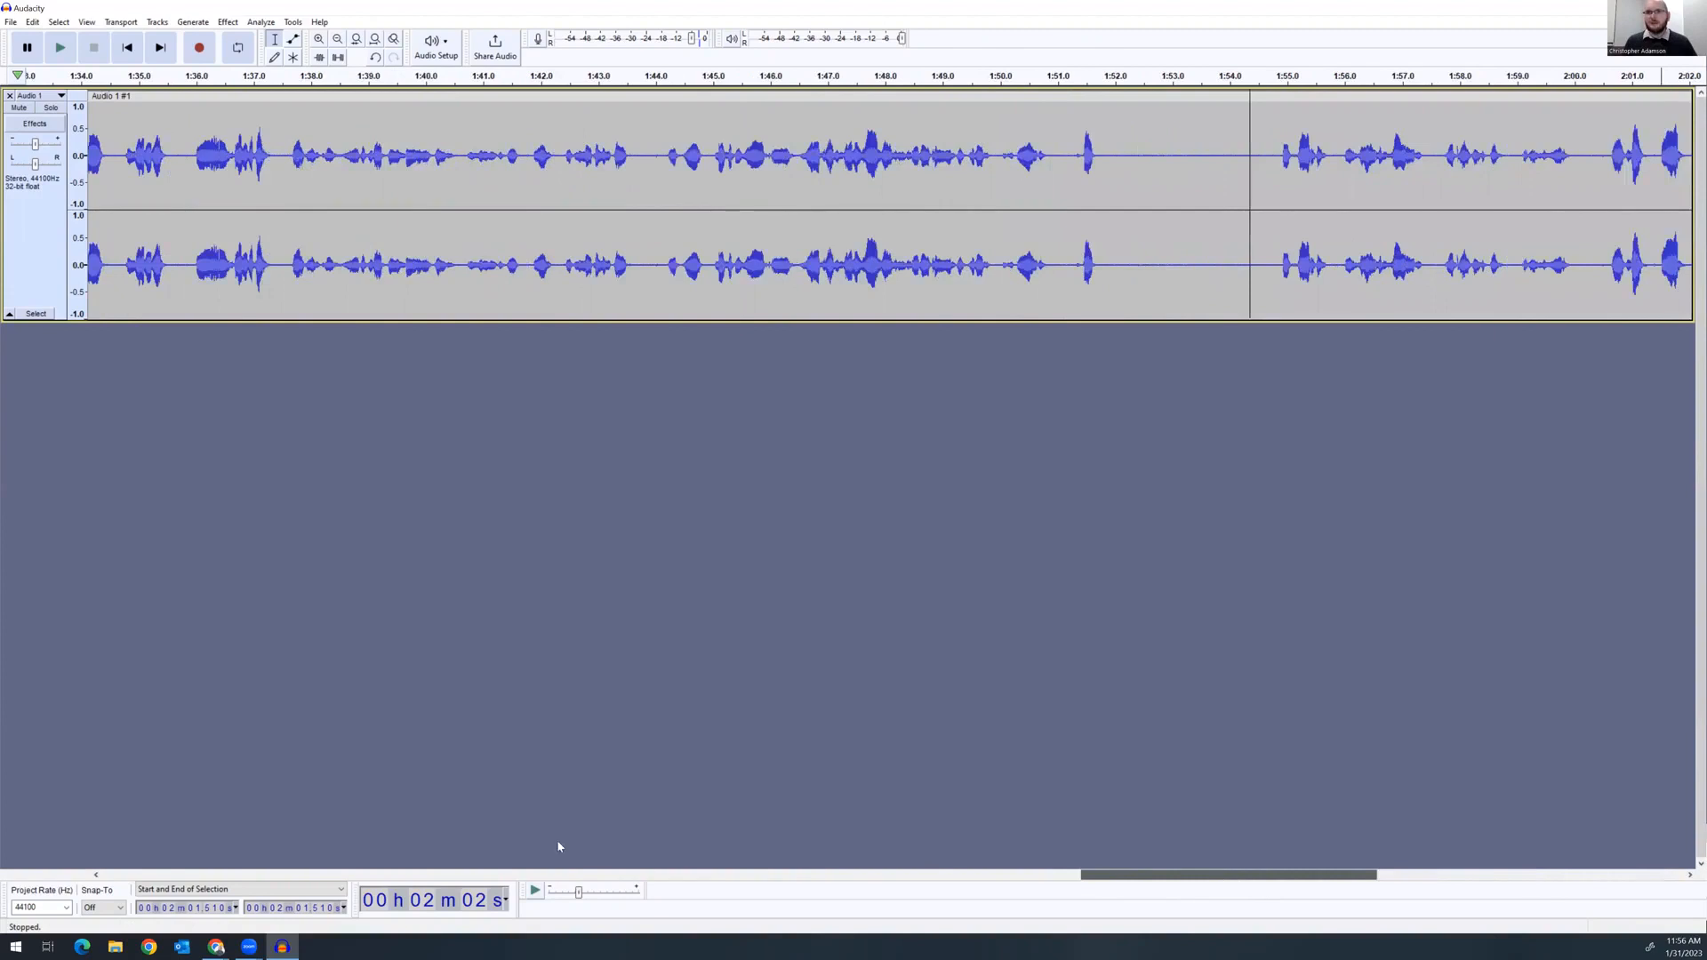
{"action": "scroll", "coordinate": [485, 843], "scroll_direction": "left", "scroll_amount": 5}
{"action": "scroll", "coordinate": [338, 838], "scroll_direction": "left", "scroll_amount": 3}
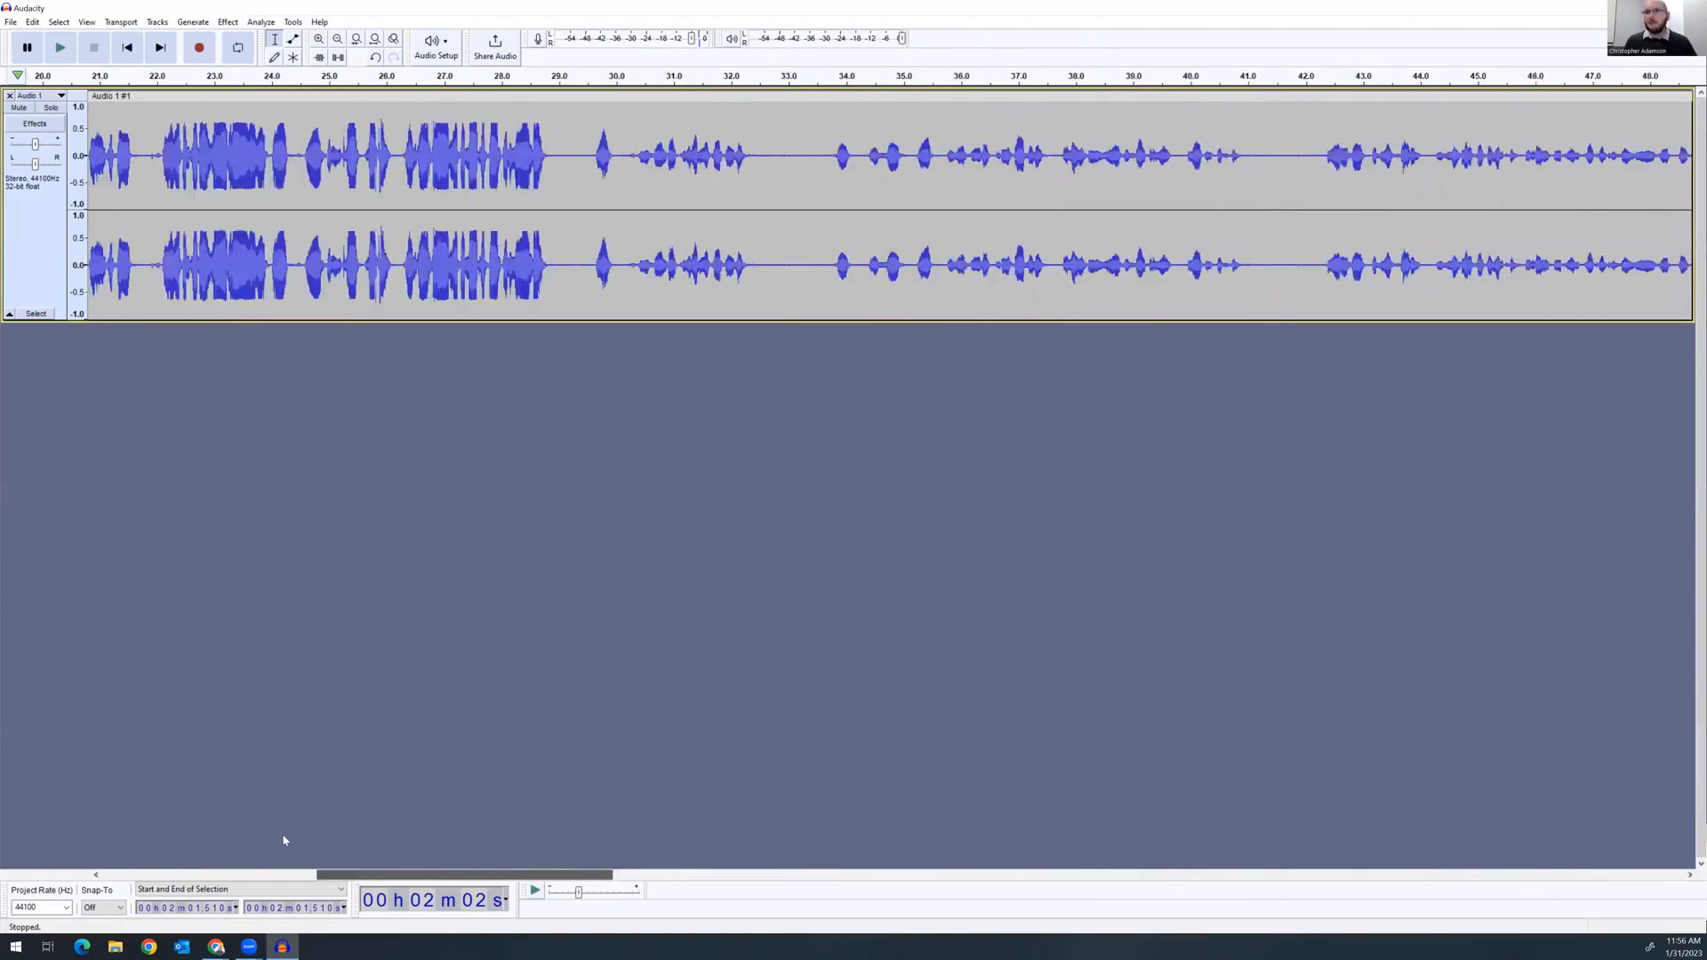
{"action": "scroll", "coordinate": [284, 841], "scroll_direction": "left", "scroll_amount": 1}
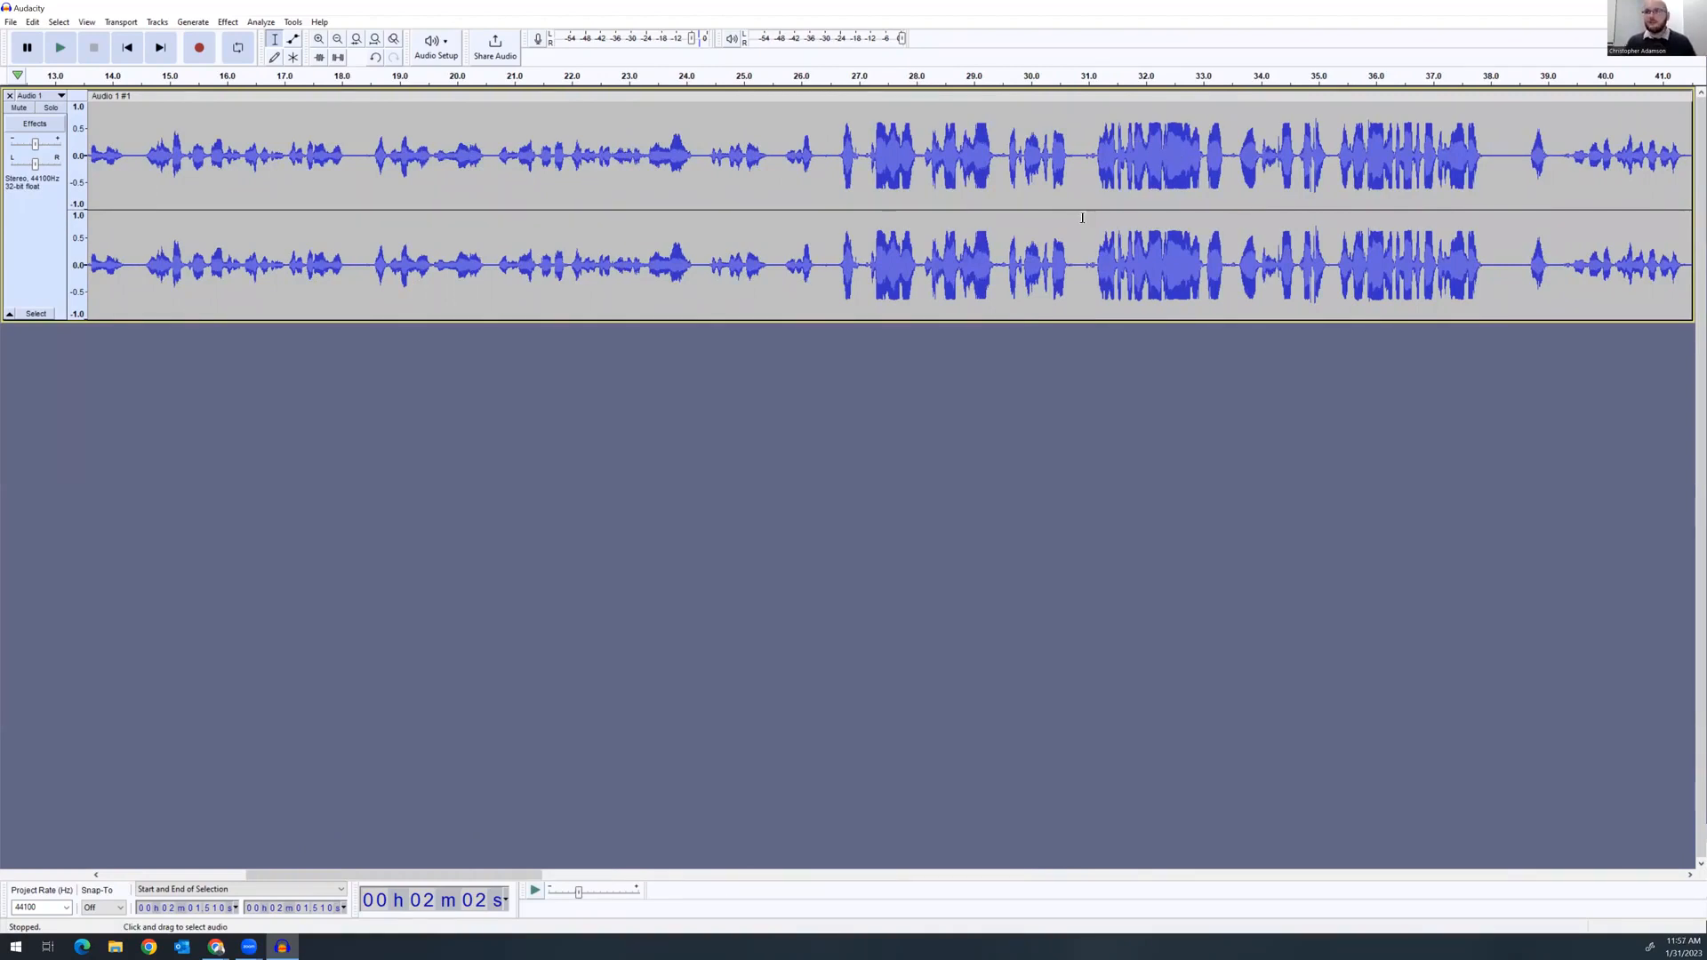
{"action": "left_click", "coordinate": [496, 153]}
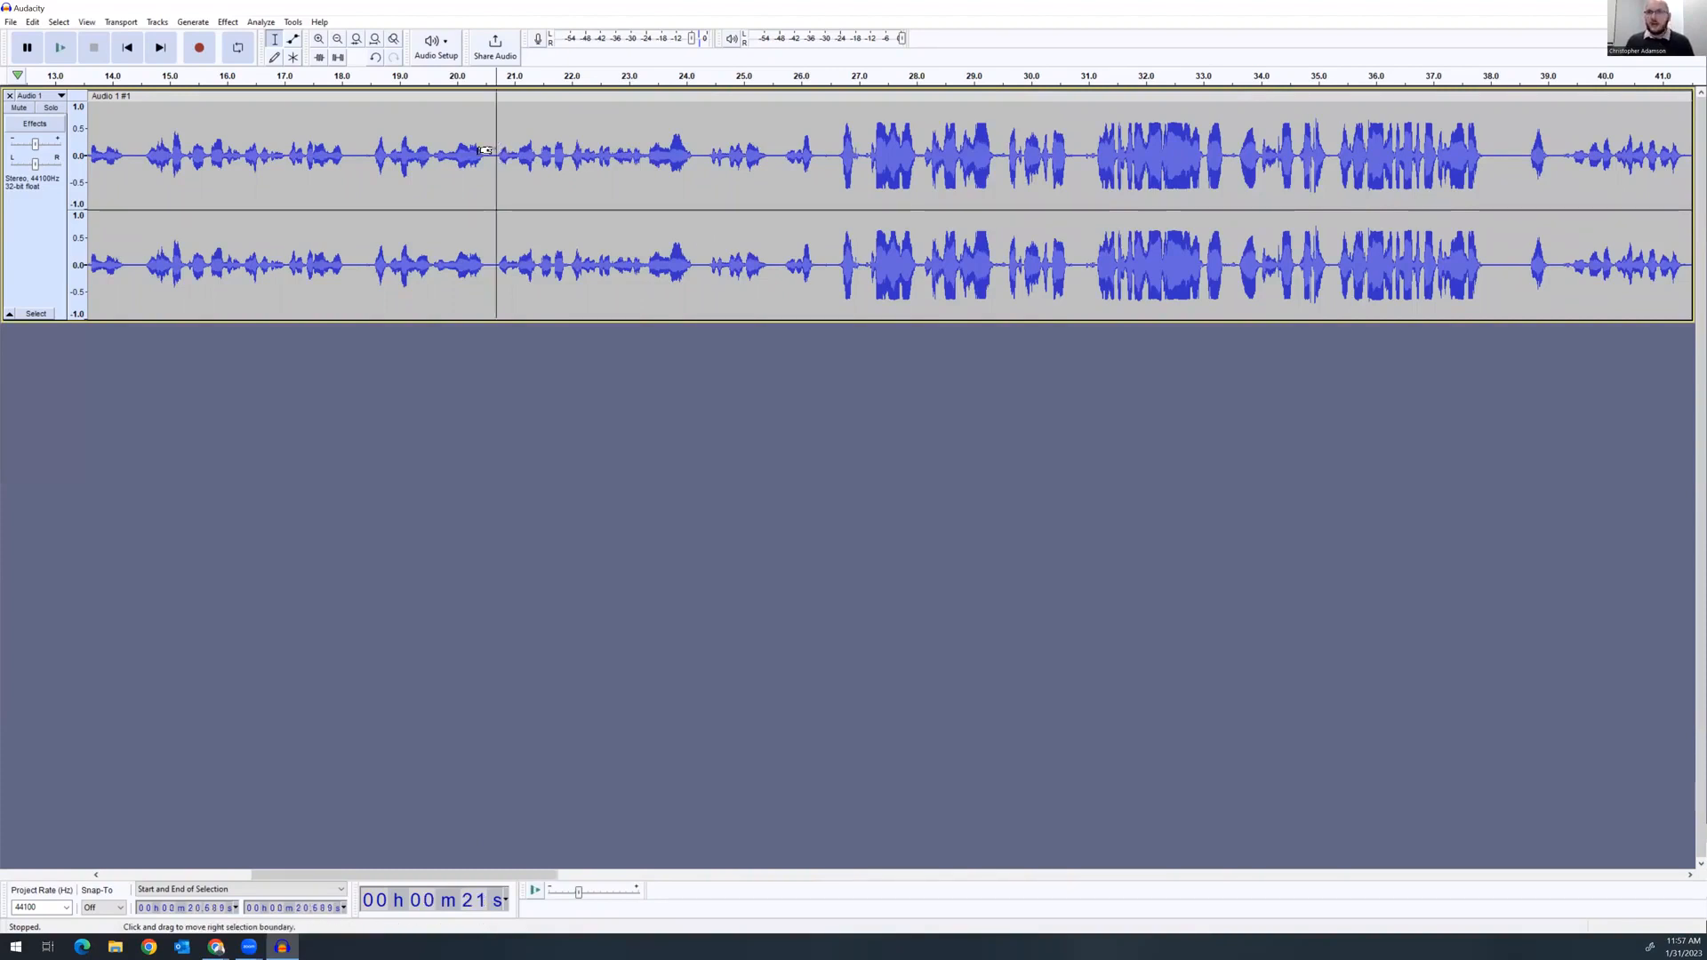
{"action": "key", "text": "ctrl+a"}
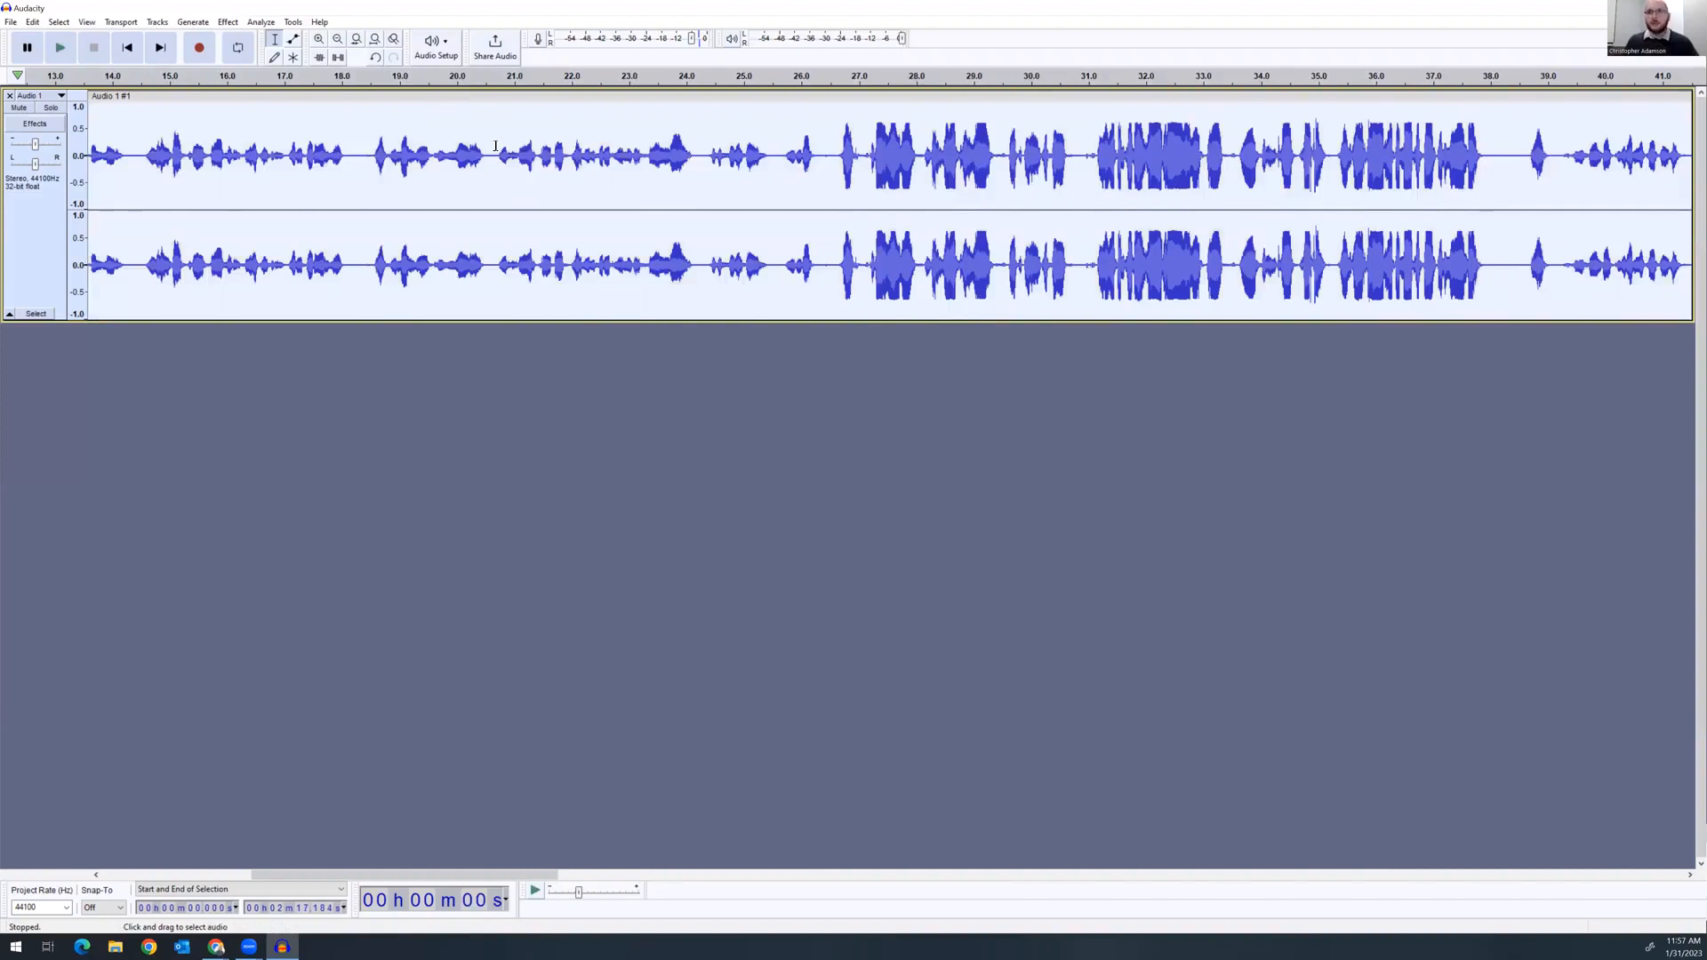
{"action": "left_click", "coordinate": [227, 22]}
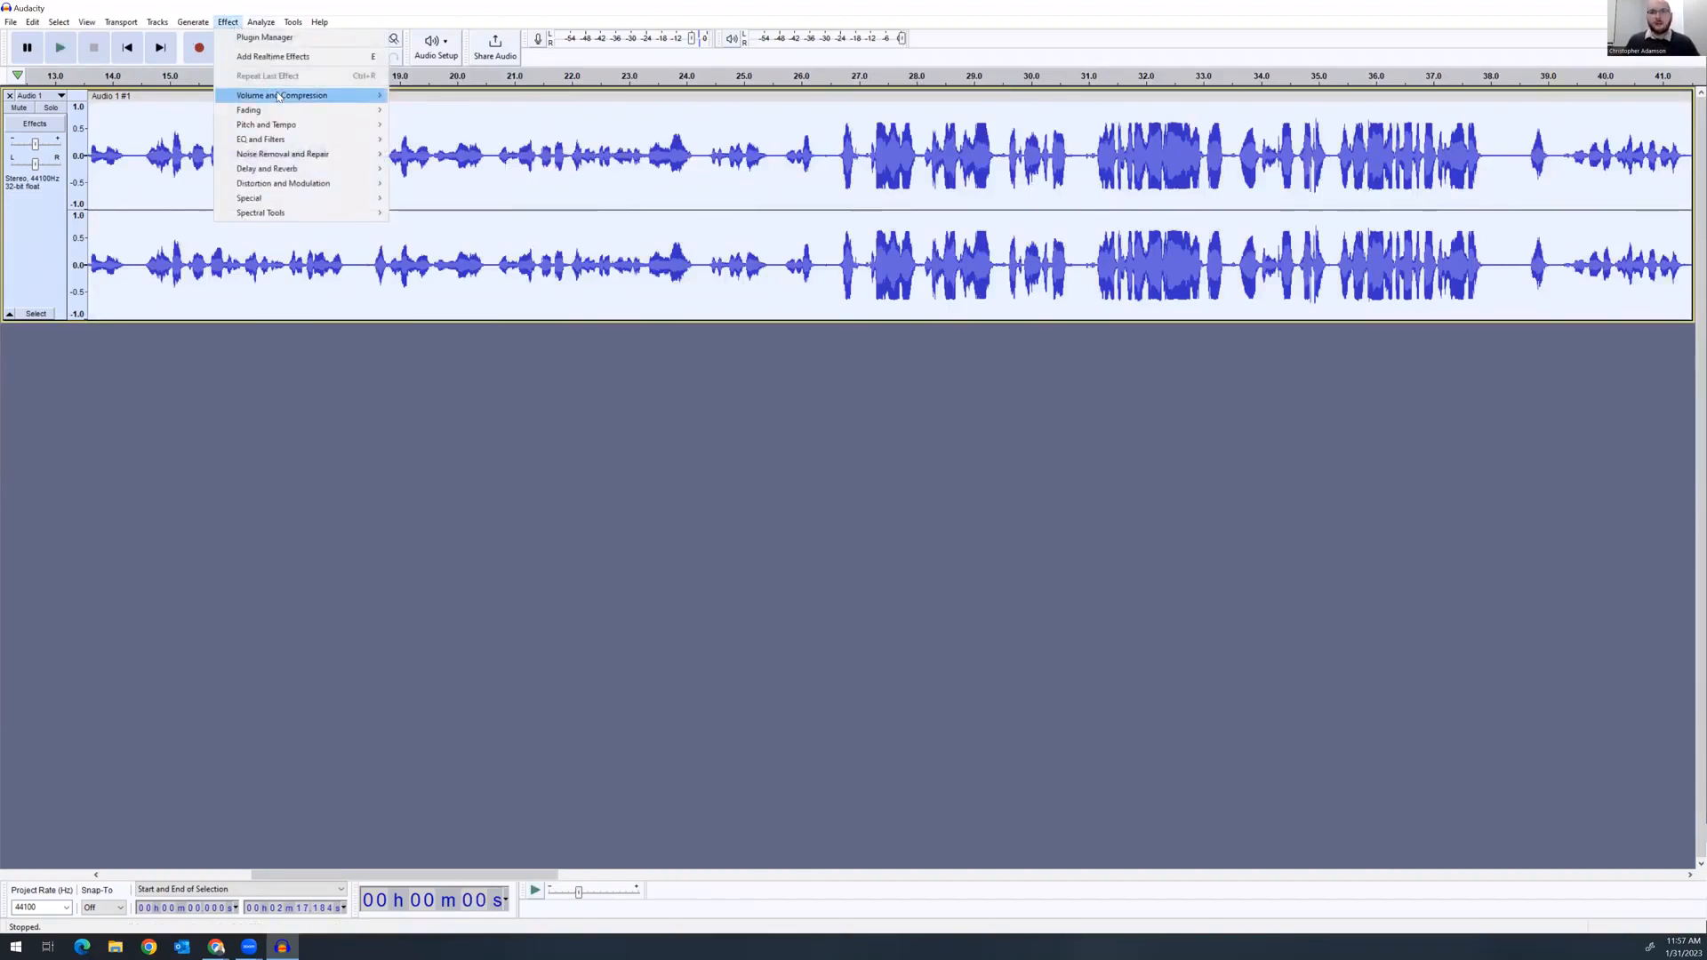
{"action": "mouse_move", "coordinate": [278, 96]}
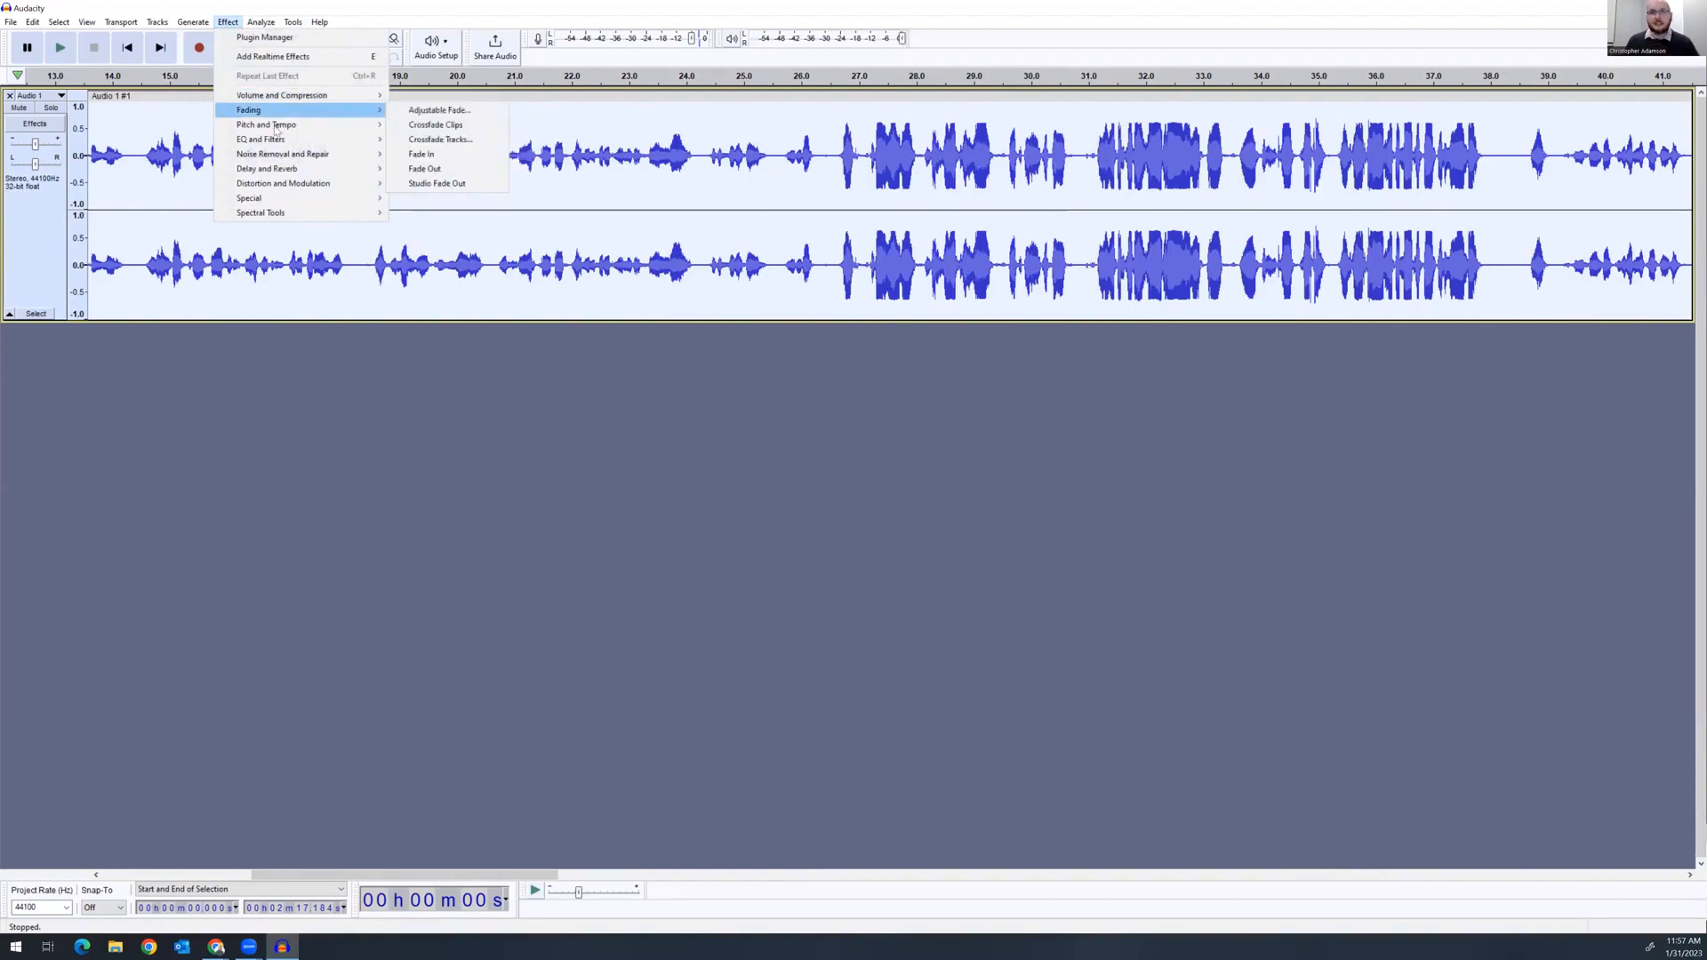
{"action": "mouse_move", "coordinate": [275, 154]}
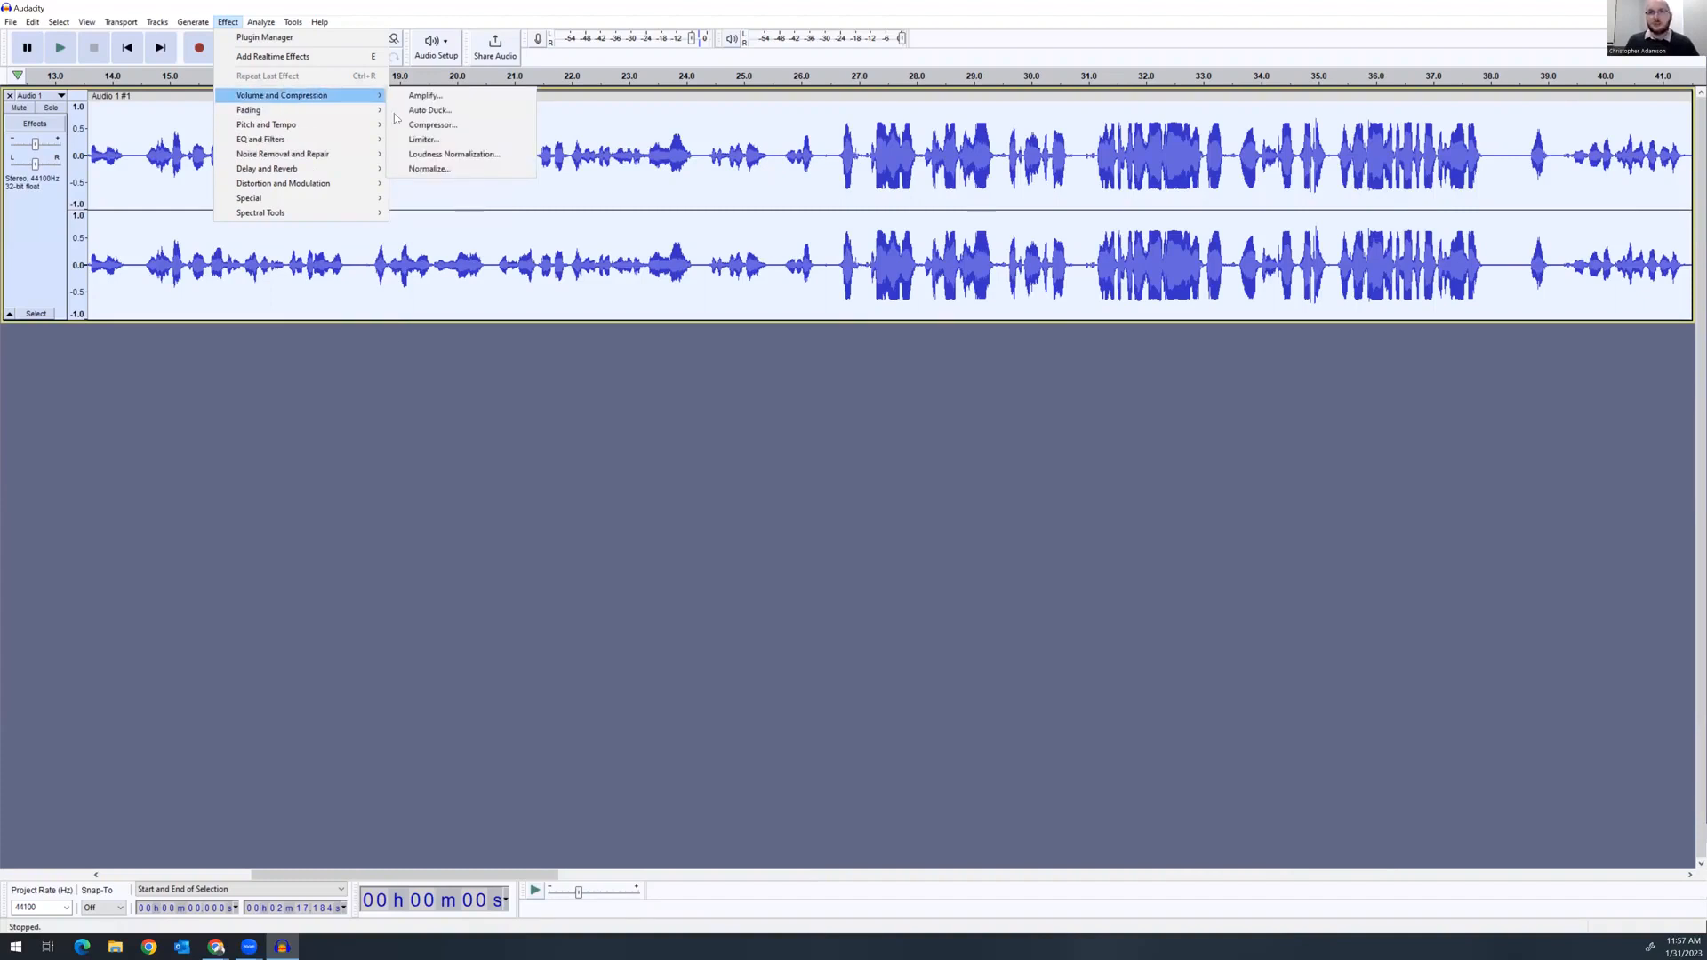
{"action": "left_click", "coordinate": [445, 168]}
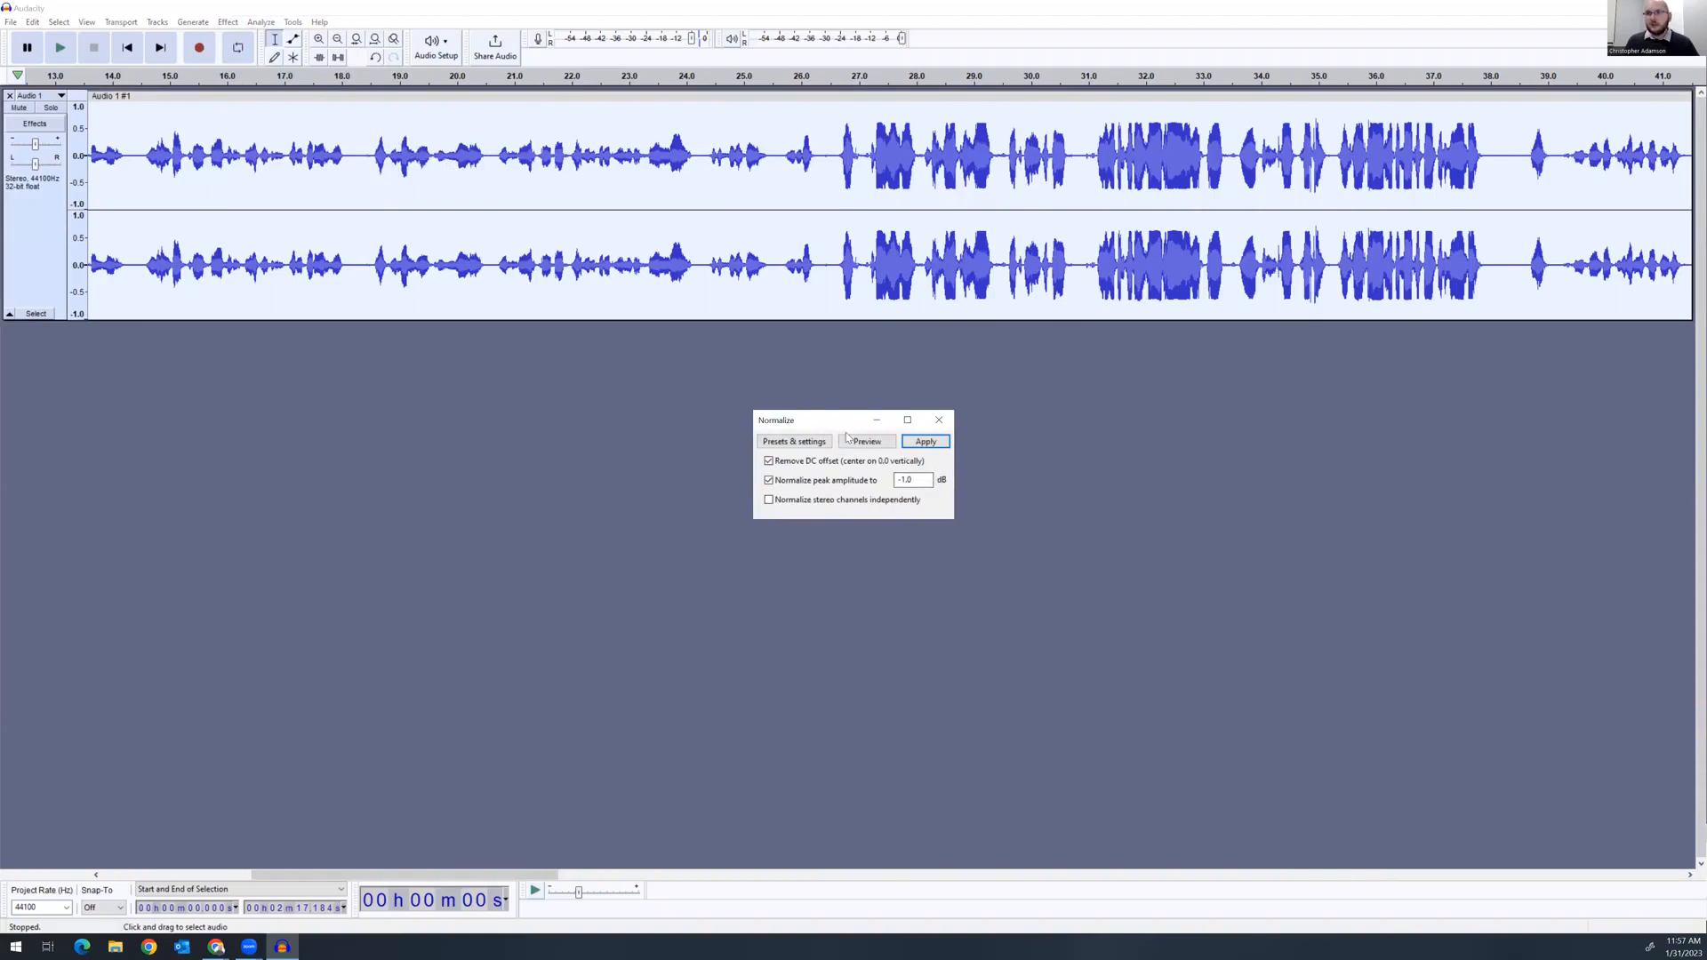
{"action": "left_click", "coordinate": [925, 442]}
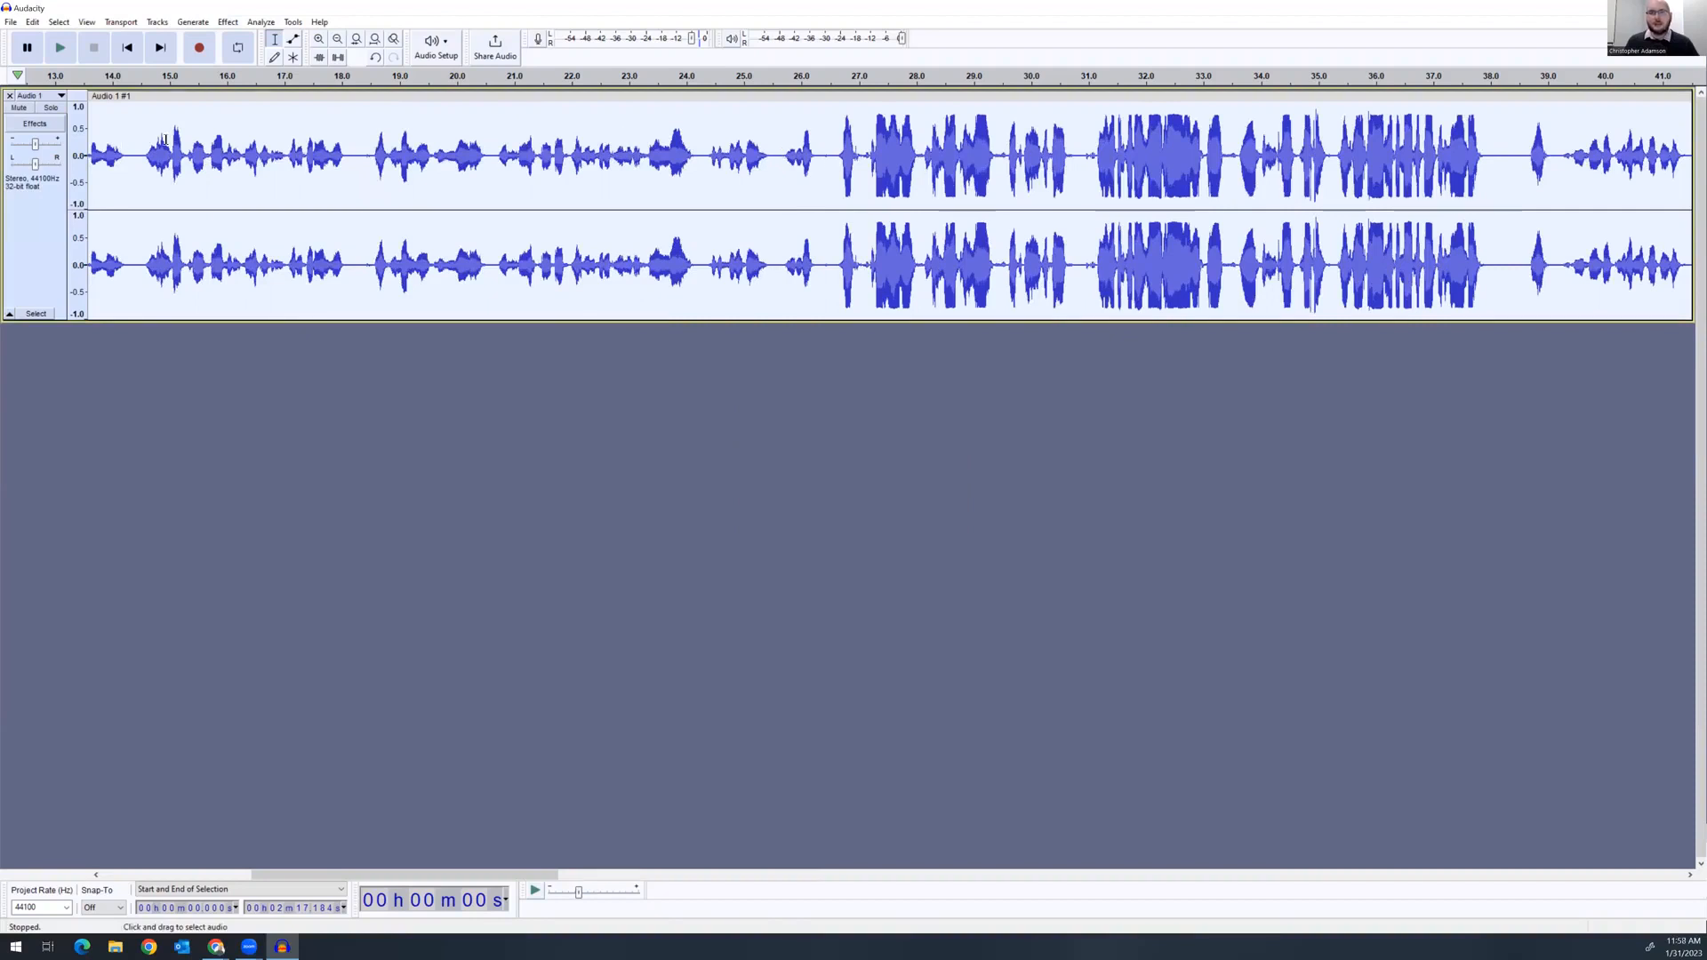
Amplify the loud section from about 26.4 s to 38.1 s by -2.8 dB
{"action": "left_click_drag", "start_coordinate": [136, 144], "coordinate": [758, 166]}
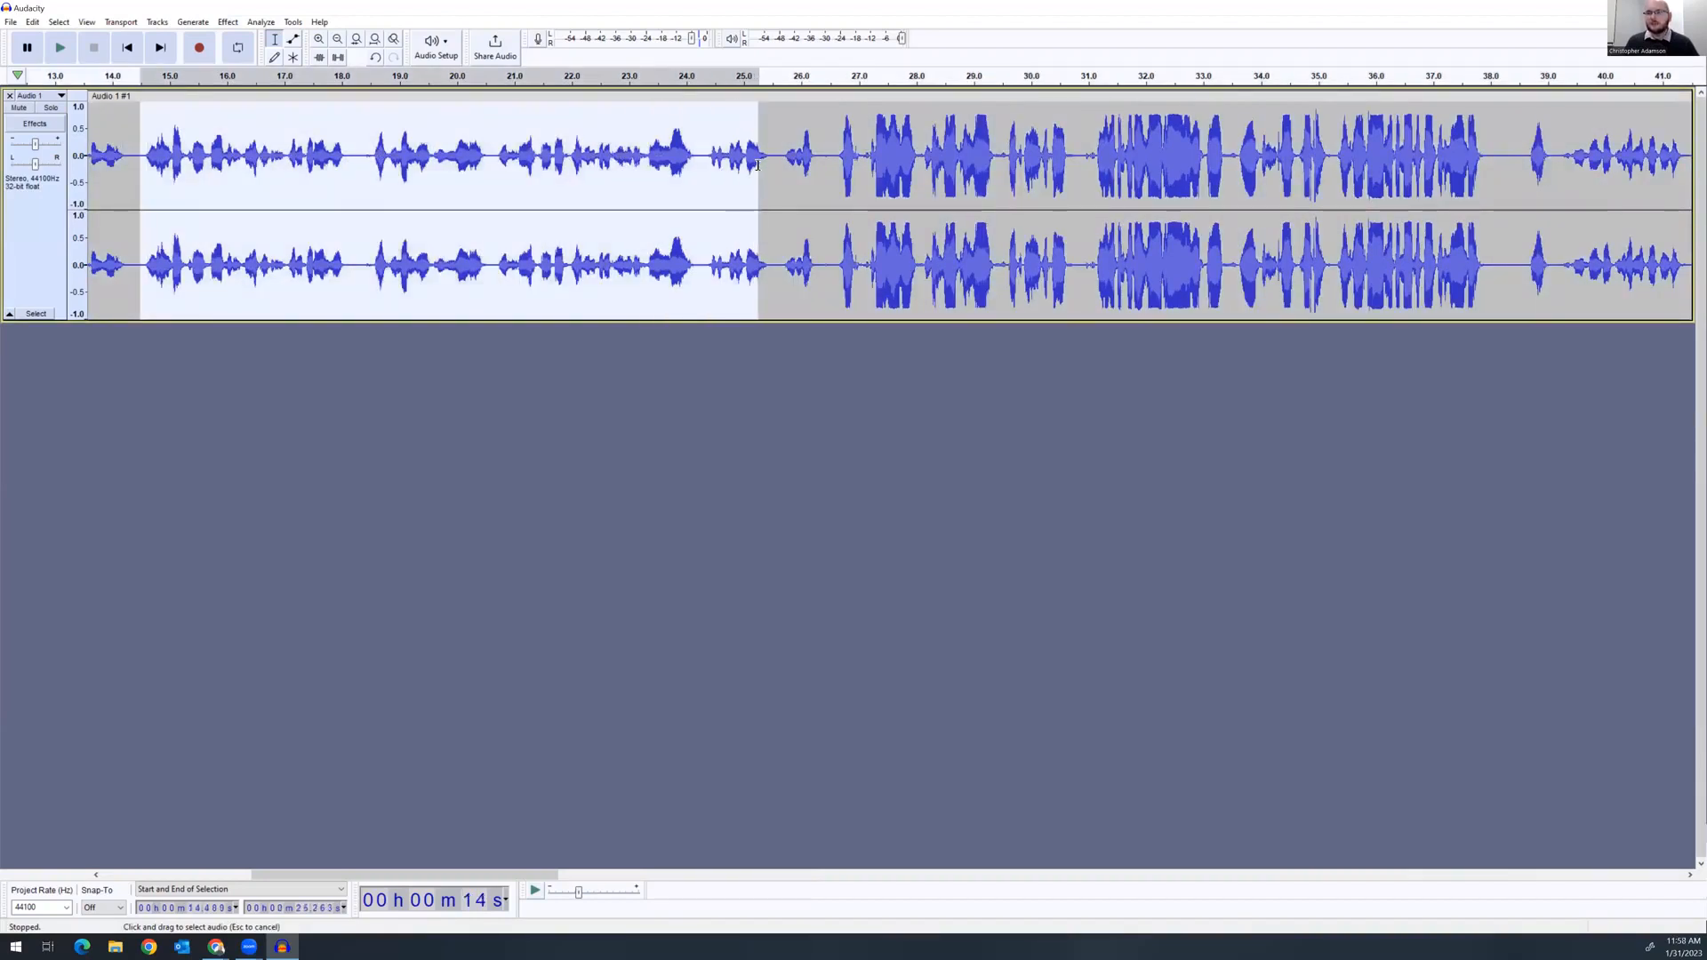
{"action": "left_click", "coordinate": [1394, 122]}
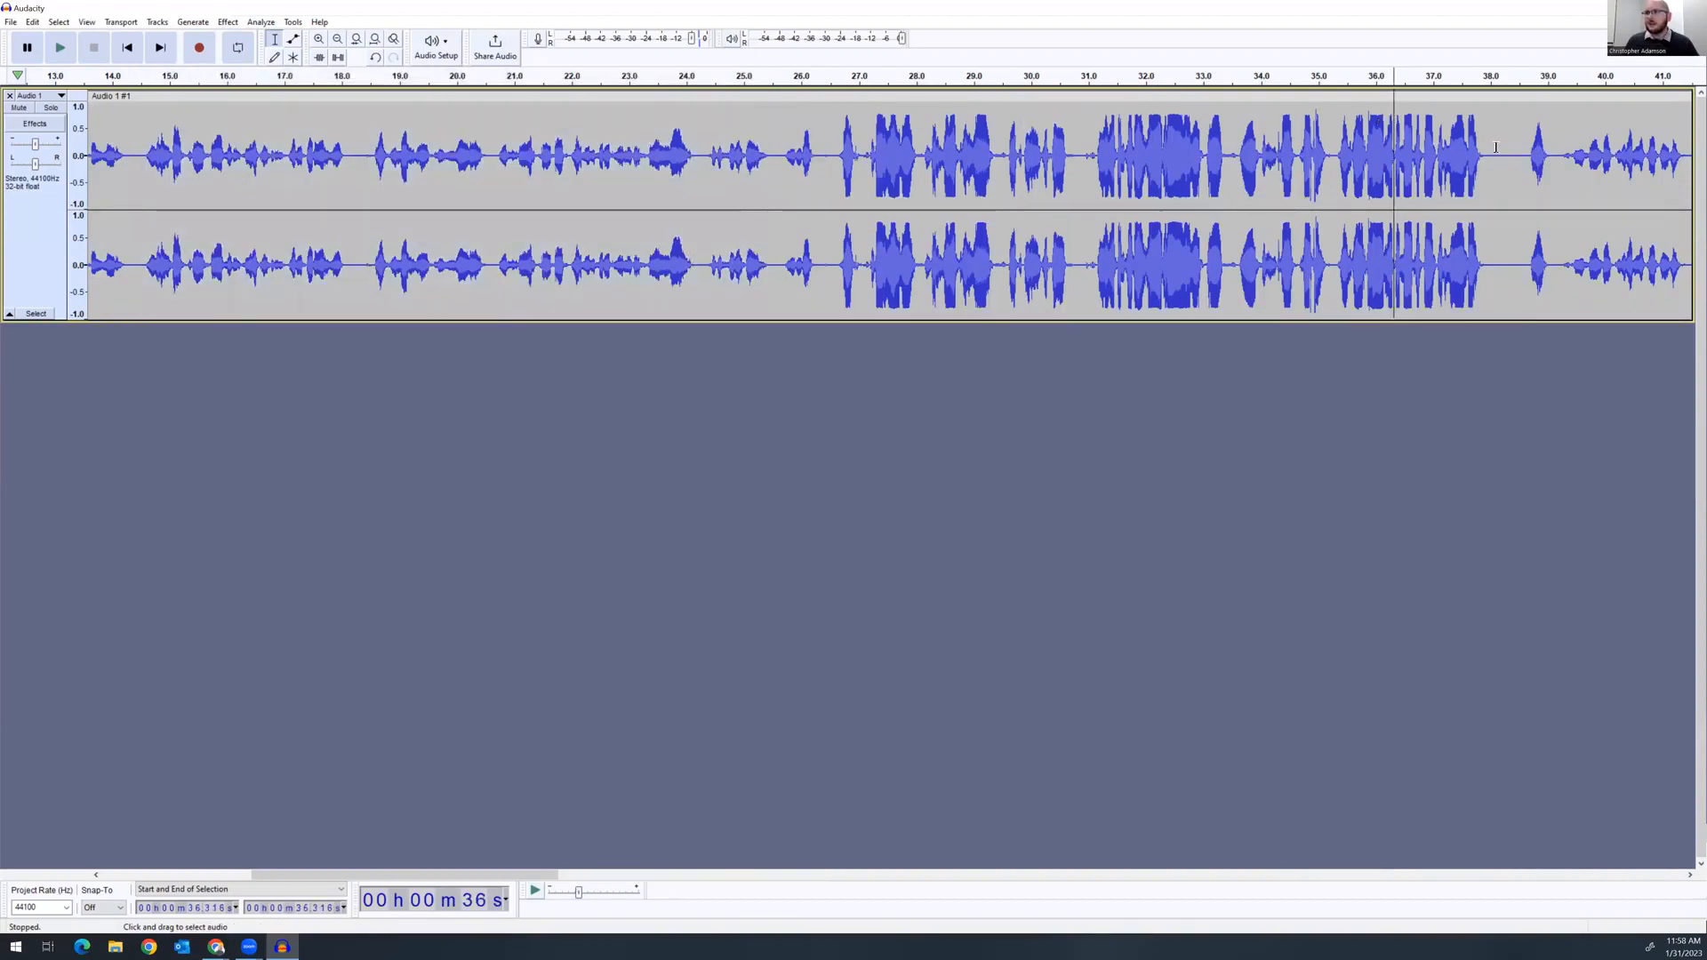
{"action": "left_click_drag", "start_coordinate": [1493, 147], "coordinate": [825, 182]}
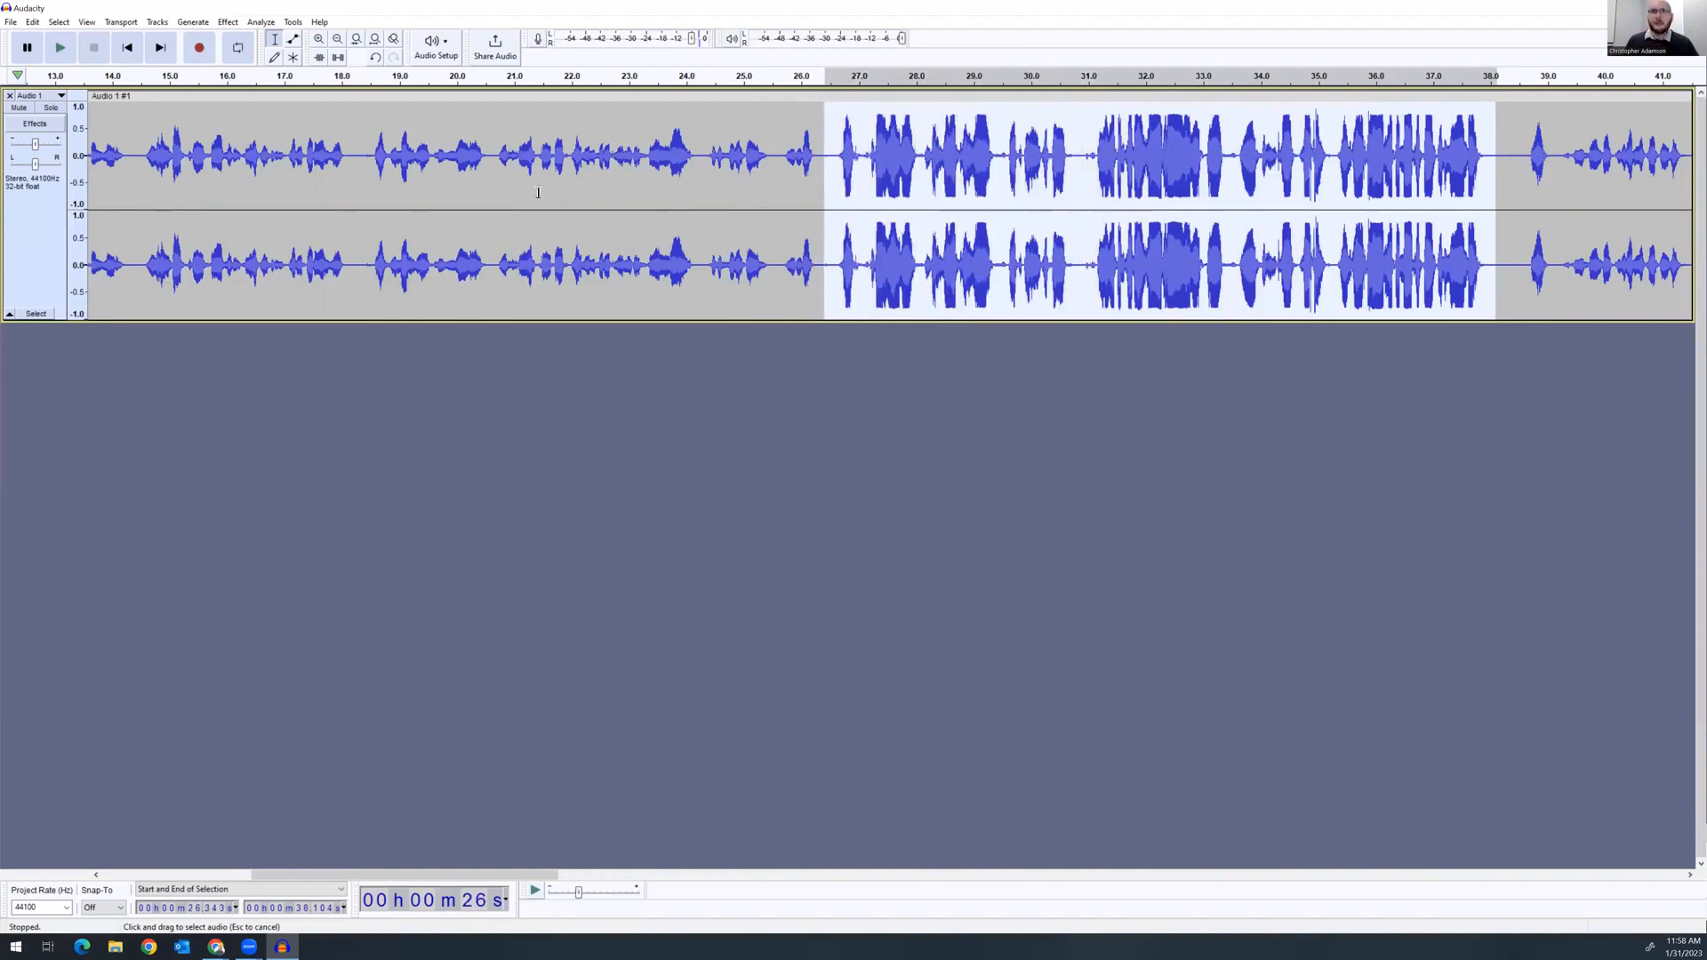
{"action": "left_click", "coordinate": [227, 23]}
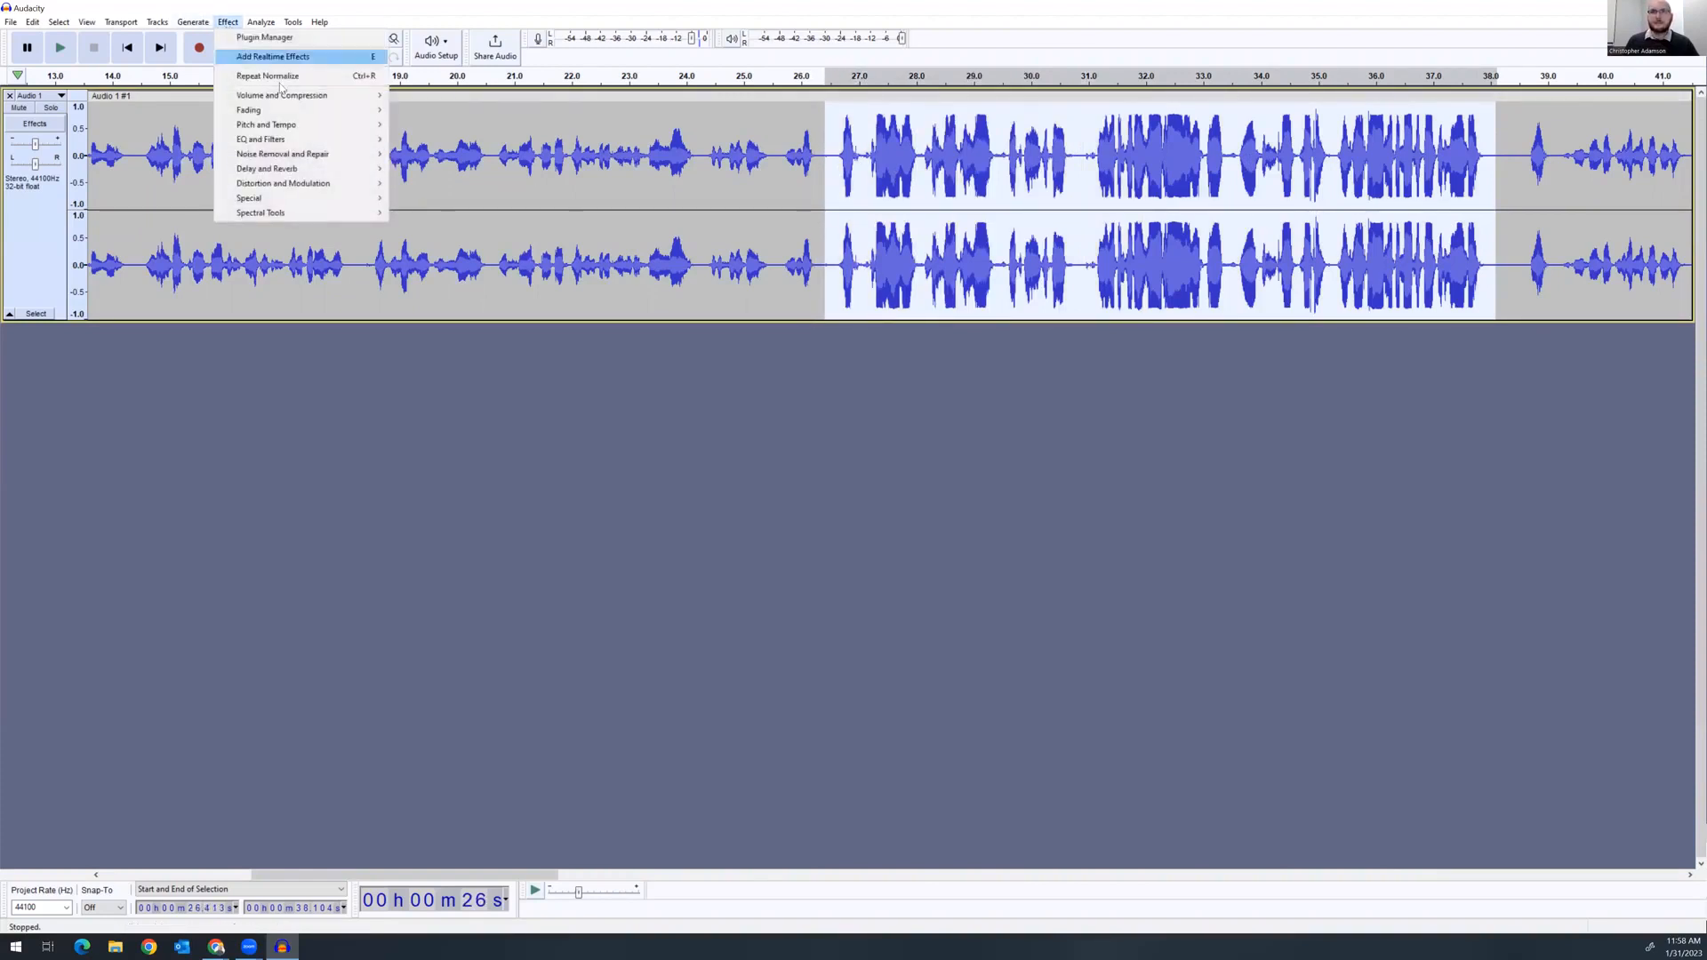
{"action": "mouse_move", "coordinate": [298, 98]}
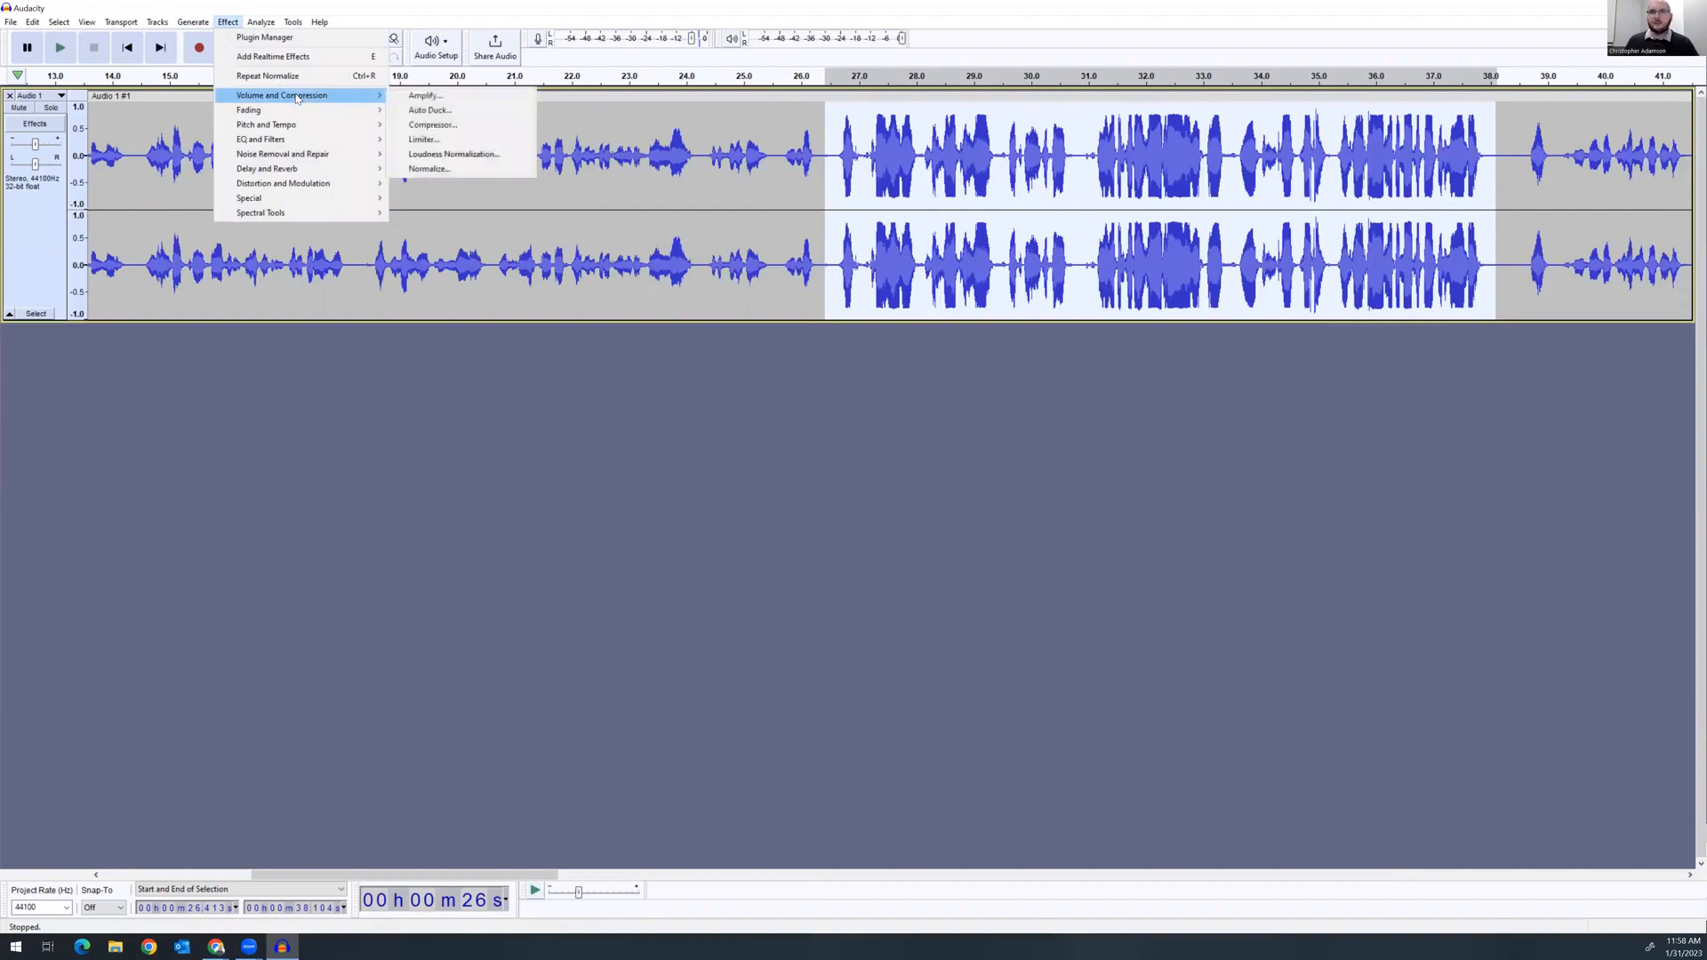
{"action": "left_click", "coordinate": [428, 96]}
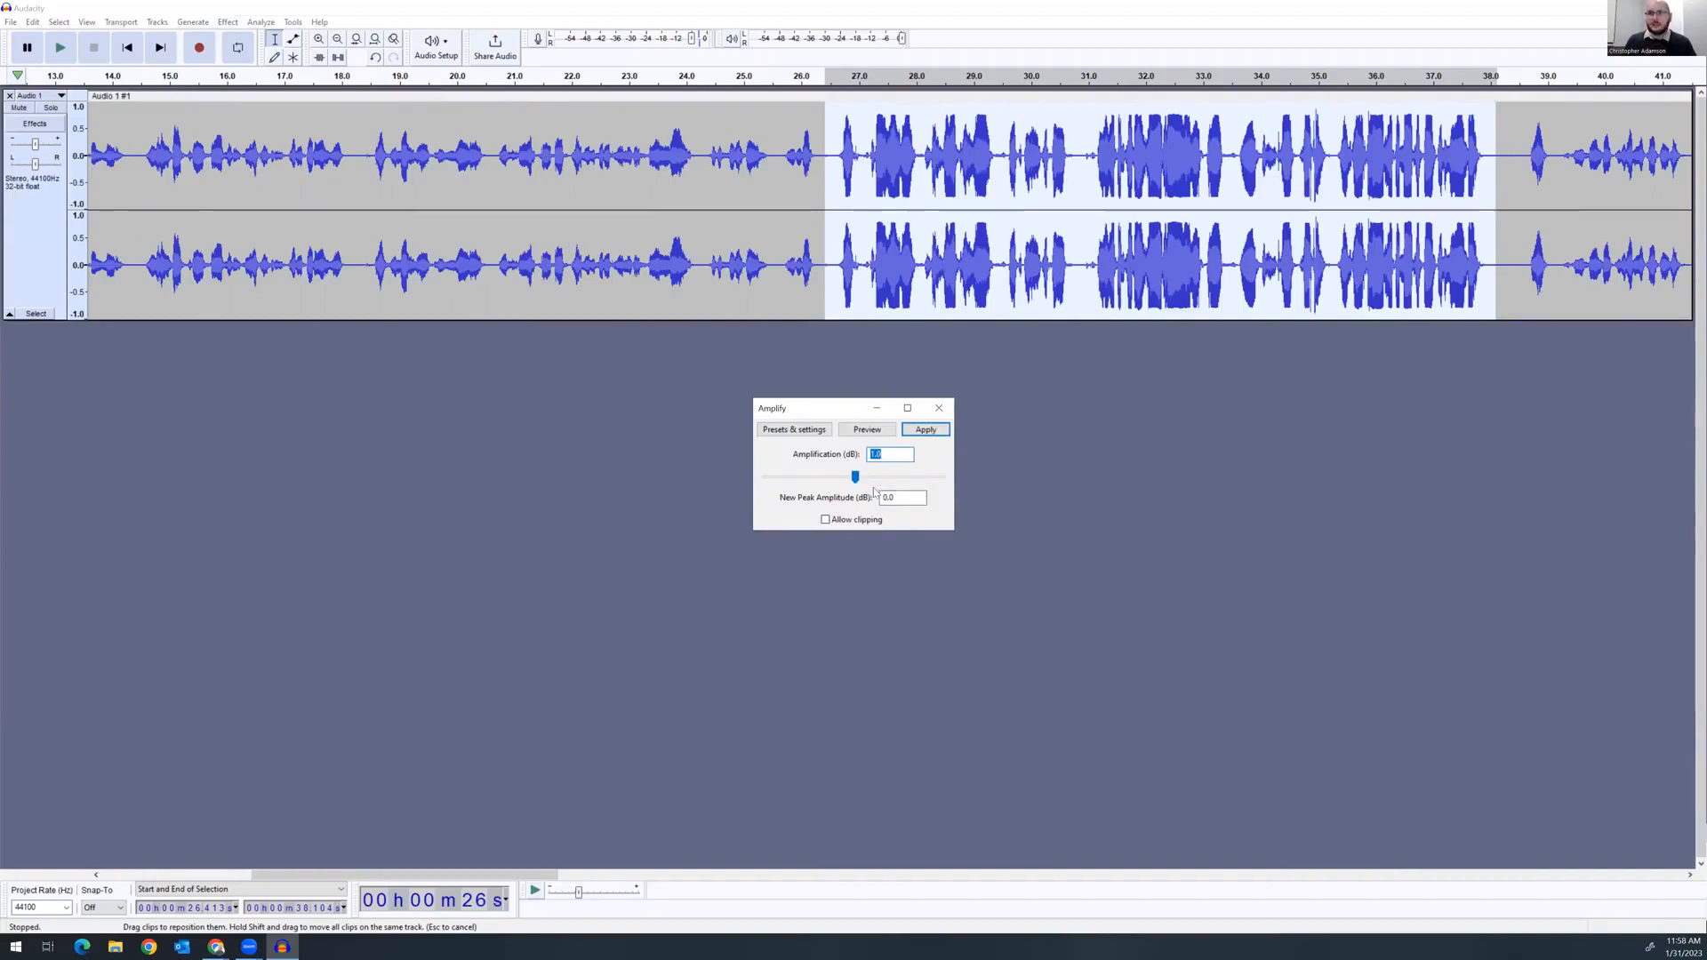
{"action": "left_click_drag", "start_coordinate": [855, 479], "coordinate": [850, 477]}
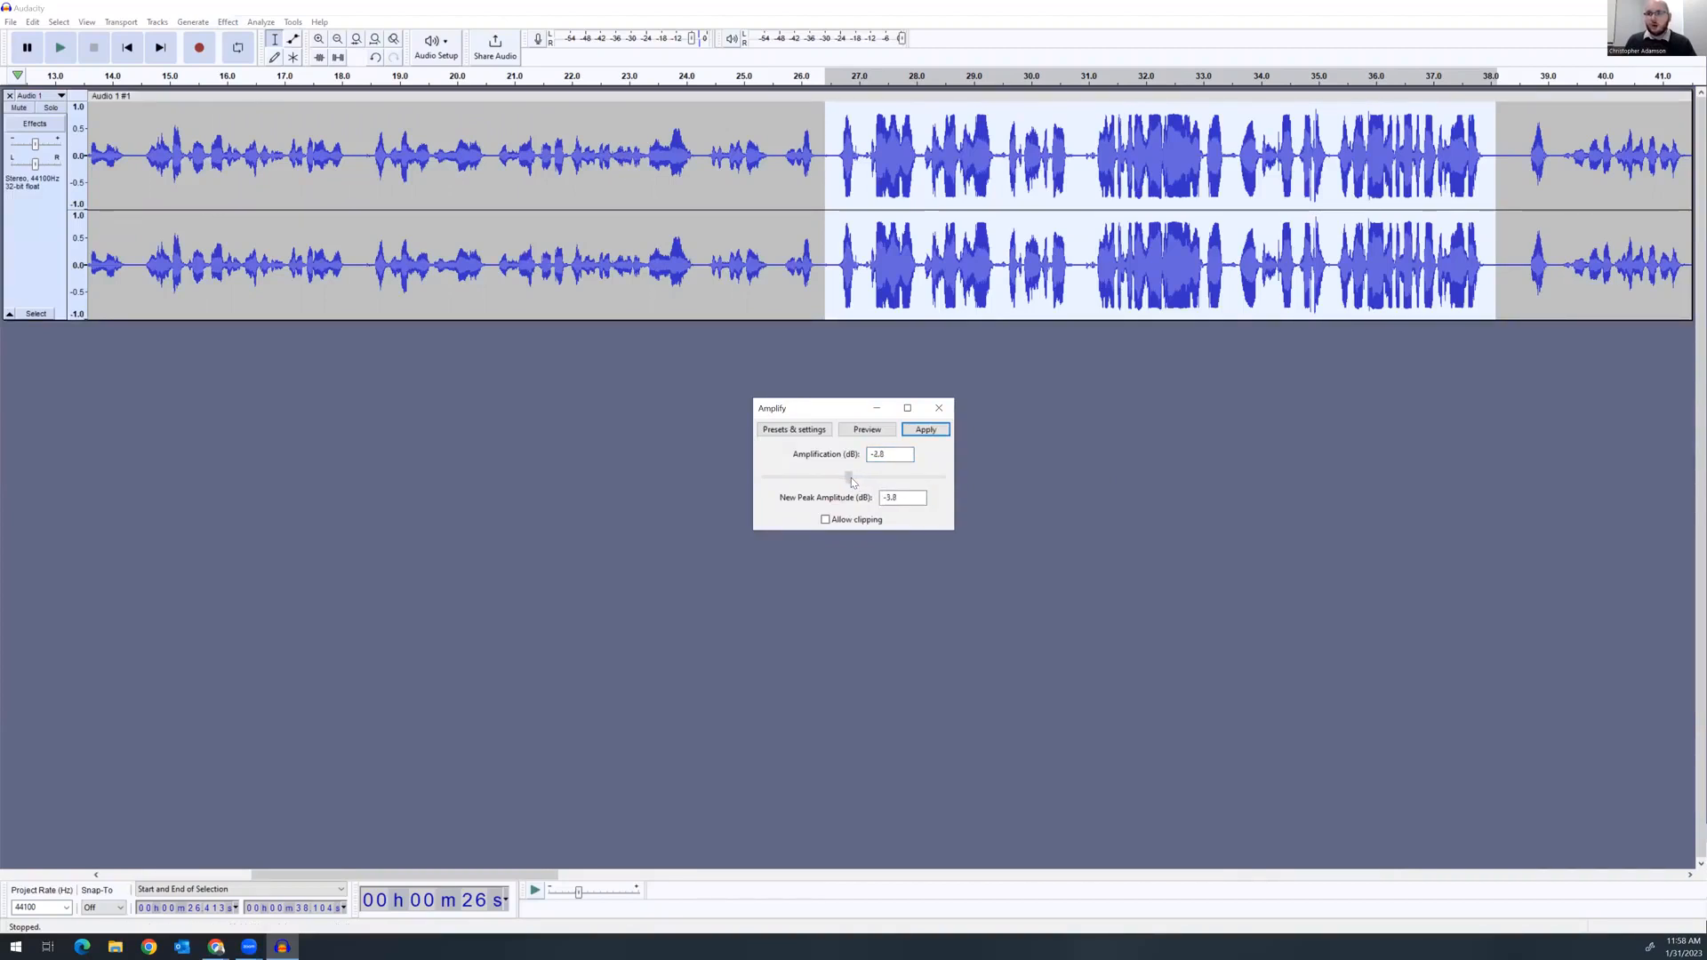
{"action": "left_click", "coordinate": [944, 433]}
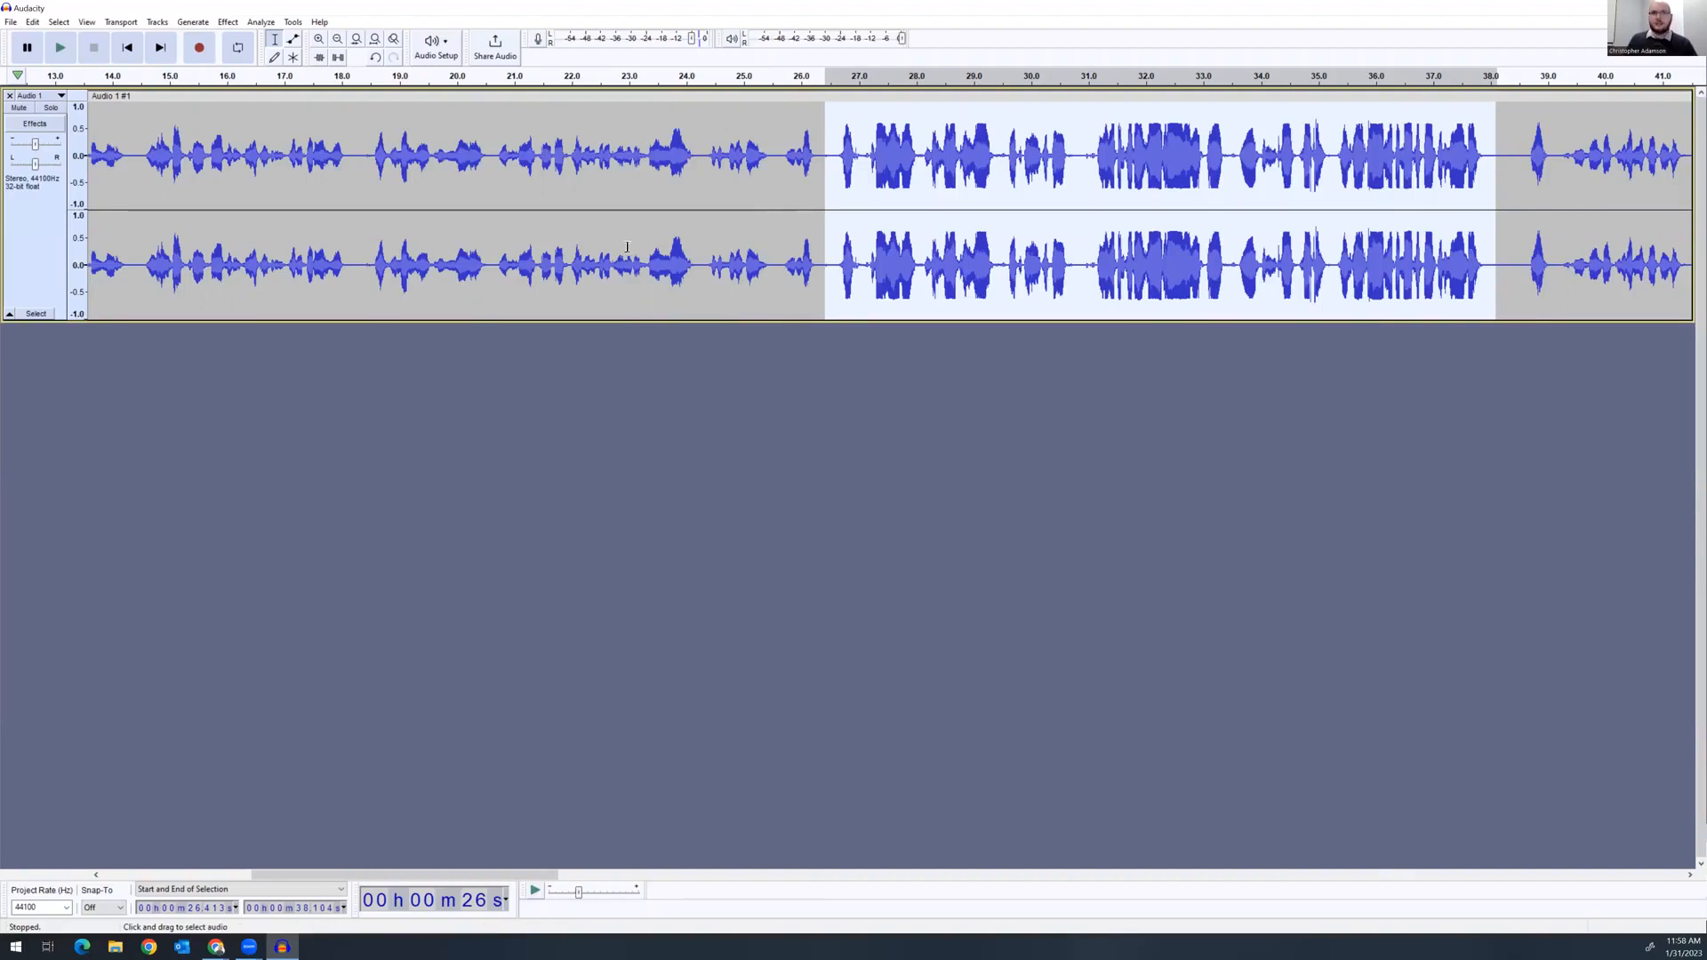
Export the recording as an MP3 file named test with the Standard 170-210 kbps preset, leaving the metadata tags blank
{"action": "left_click", "coordinate": [8, 24]}
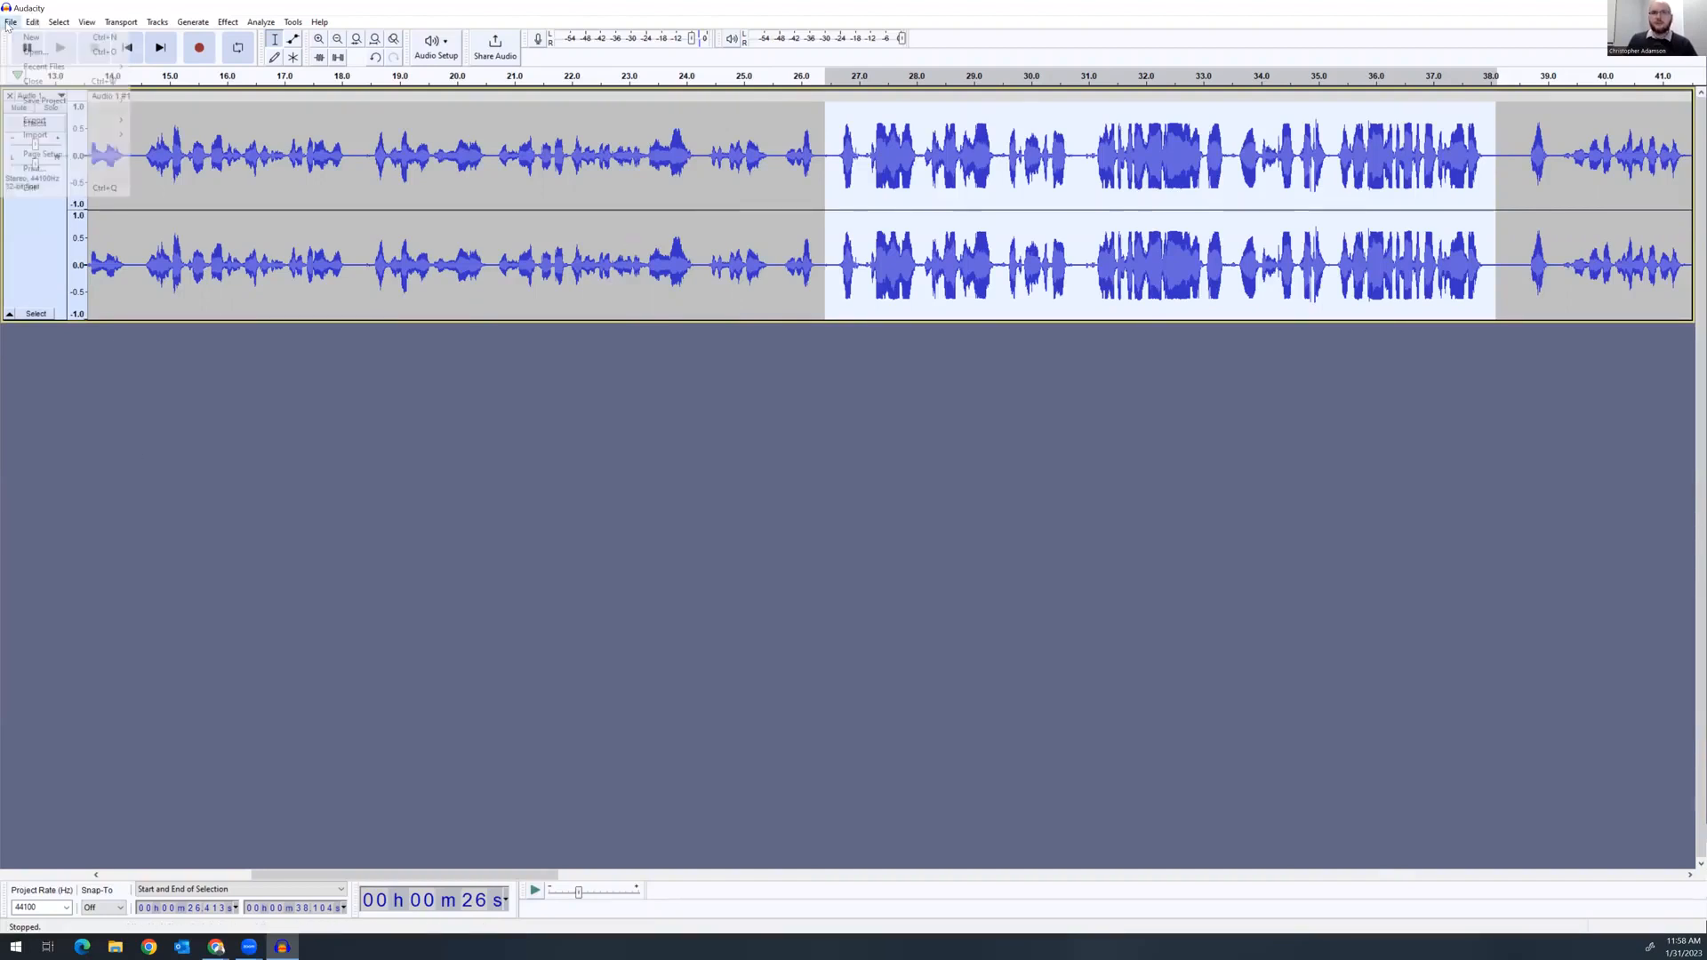
{"action": "mouse_move", "coordinate": [46, 122]}
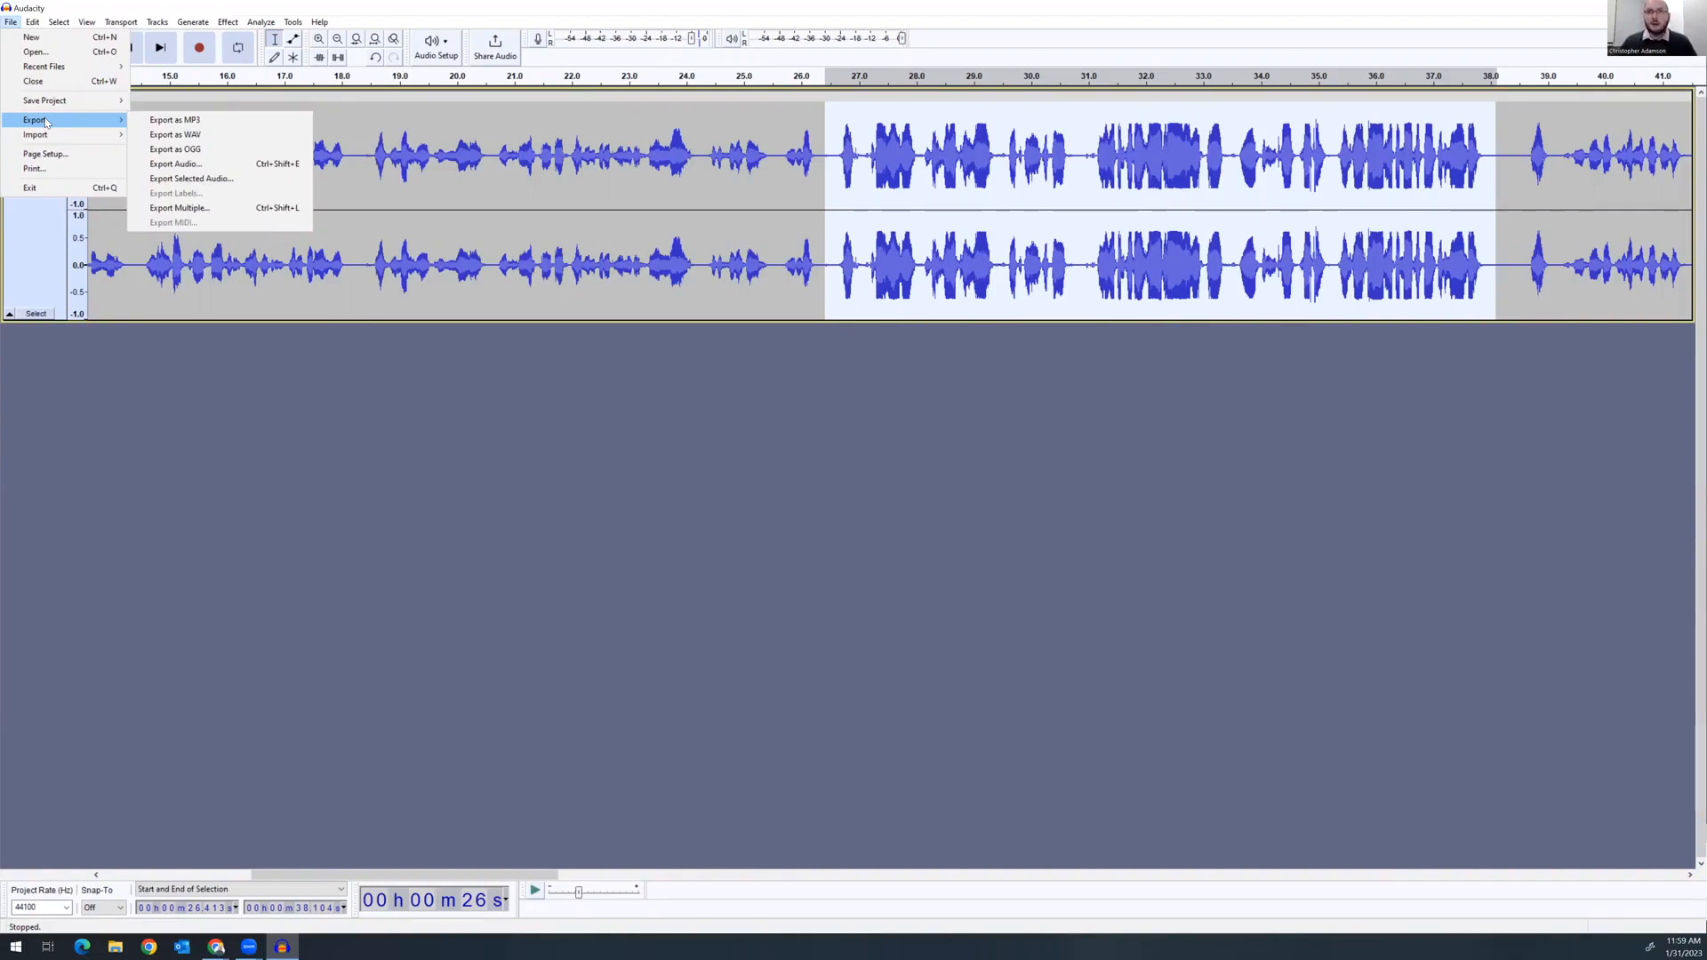
{"action": "left_click", "coordinate": [163, 123]}
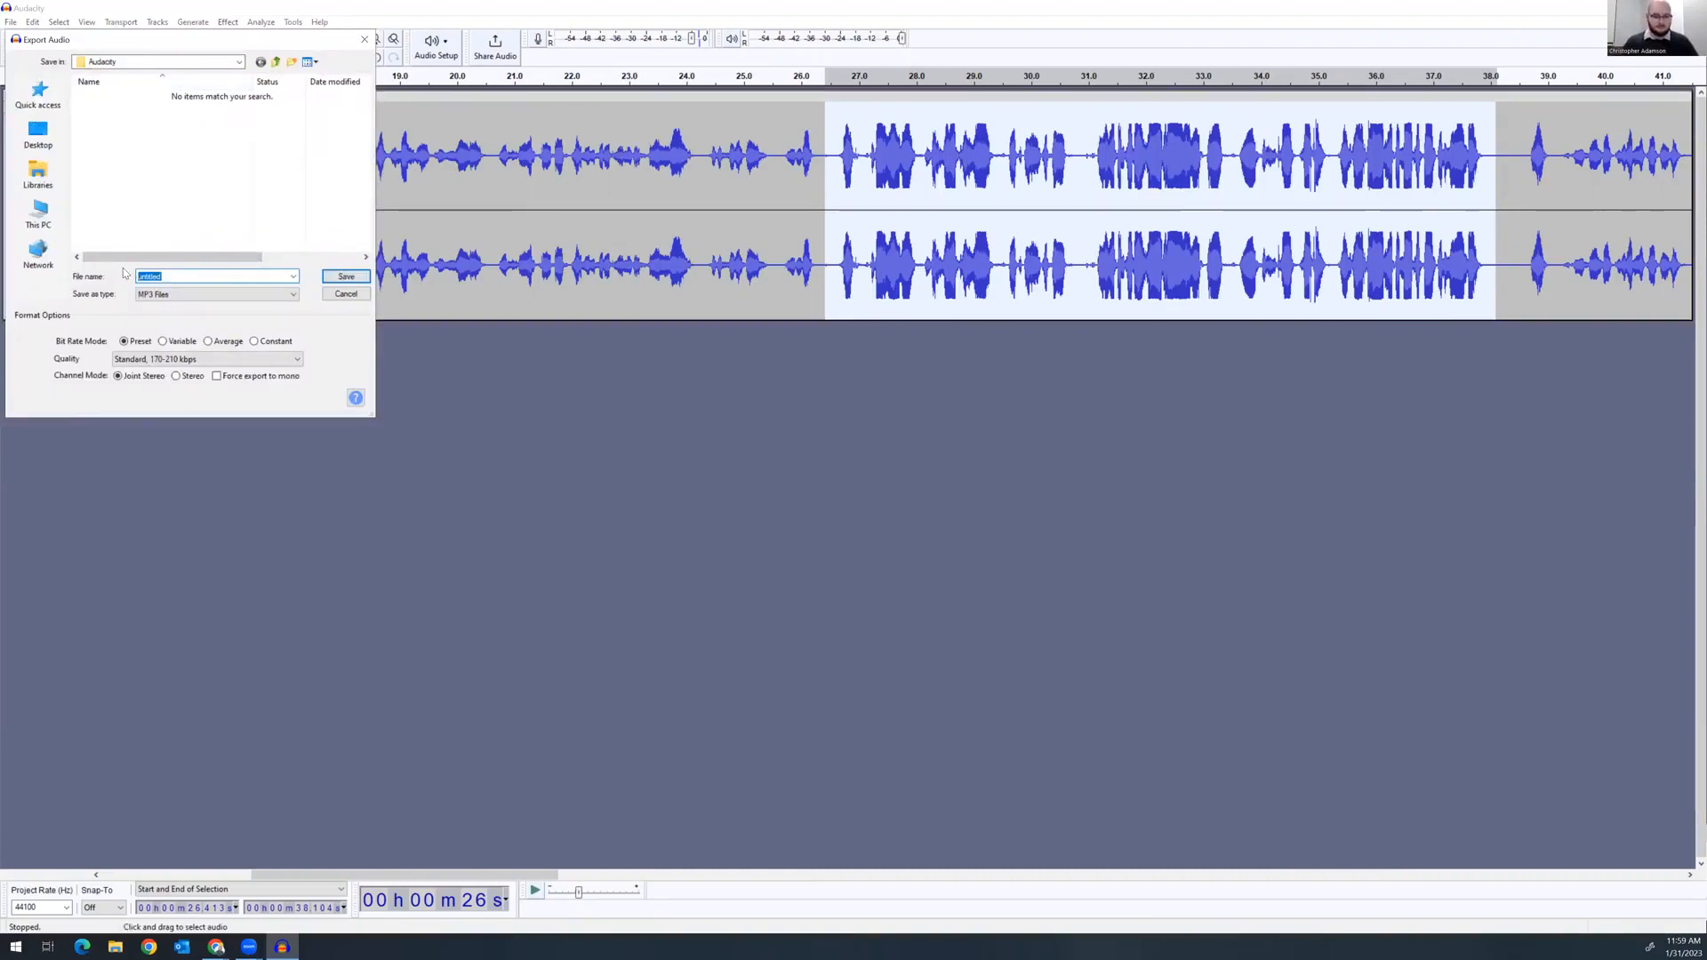
{"action": "type", "text": "test"}
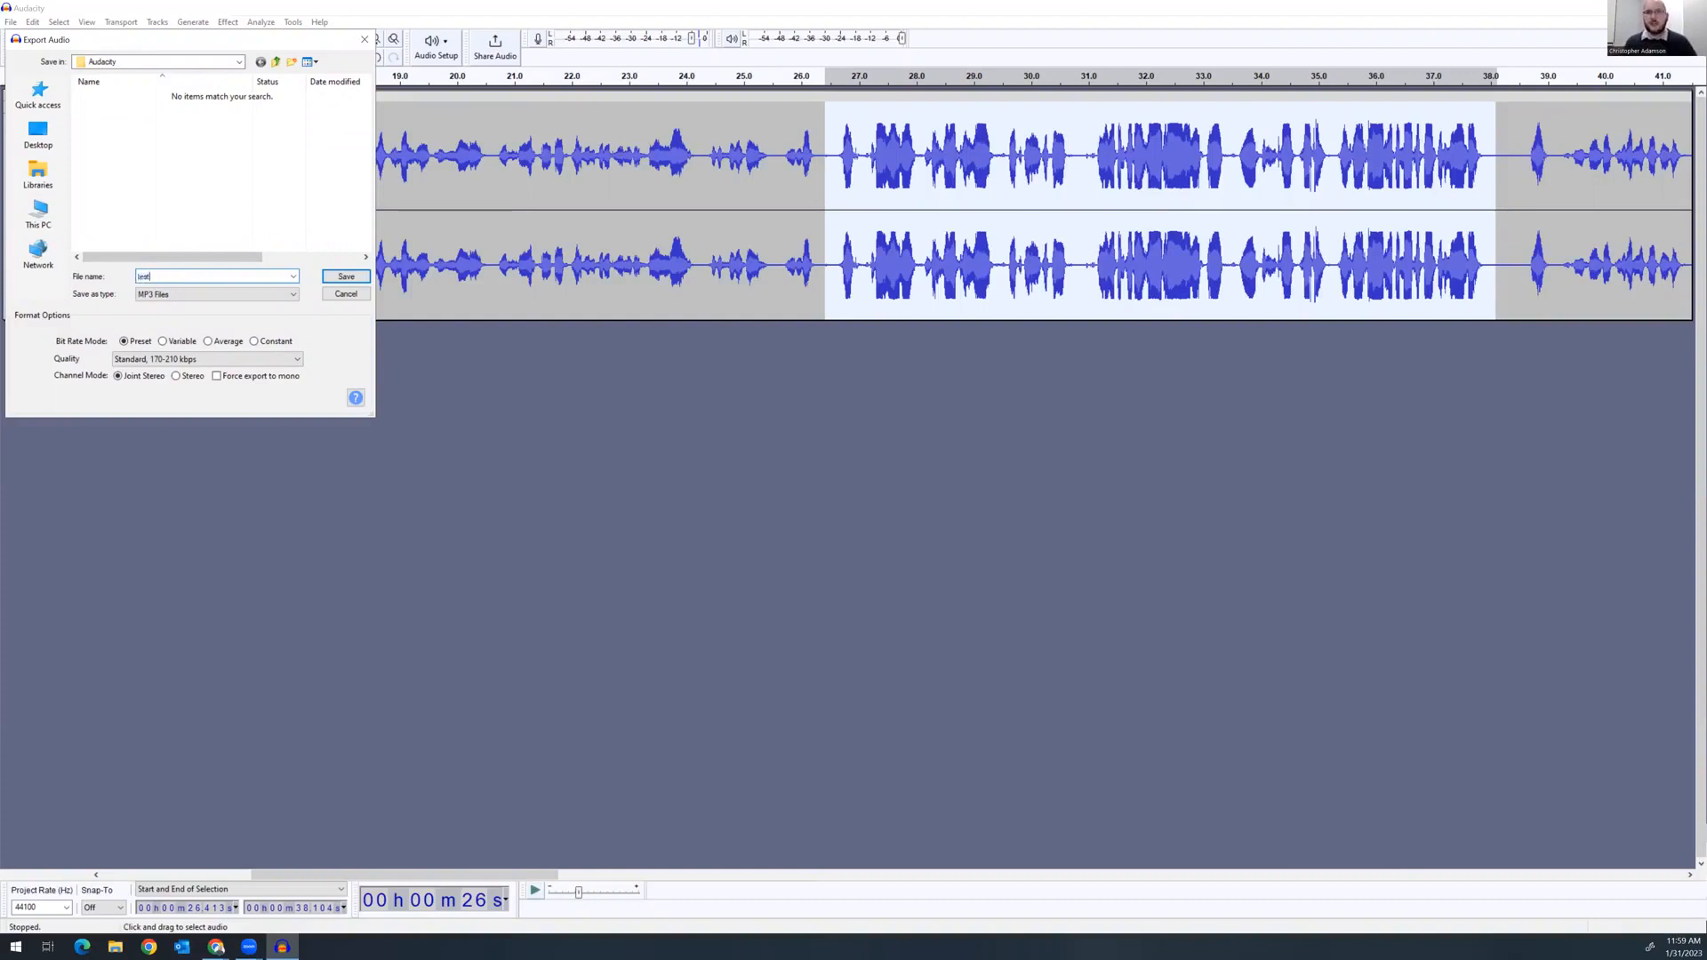
{"action": "left_click", "coordinate": [344, 277]}
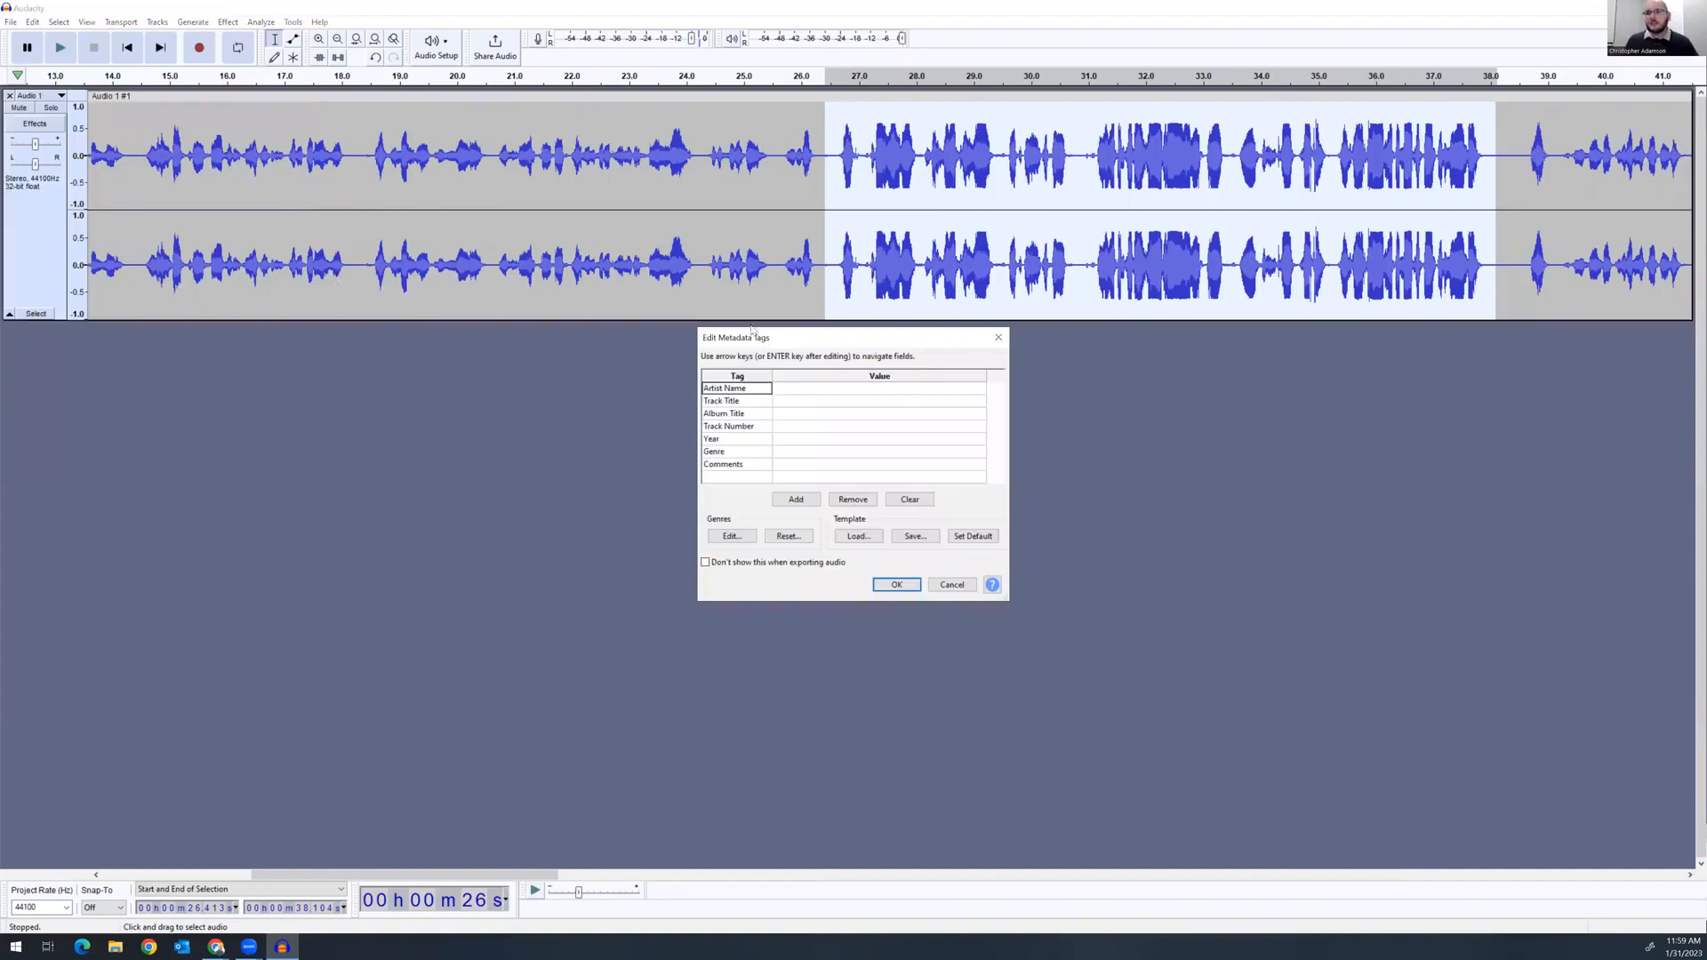
{"action": "left_click", "coordinate": [805, 393]}
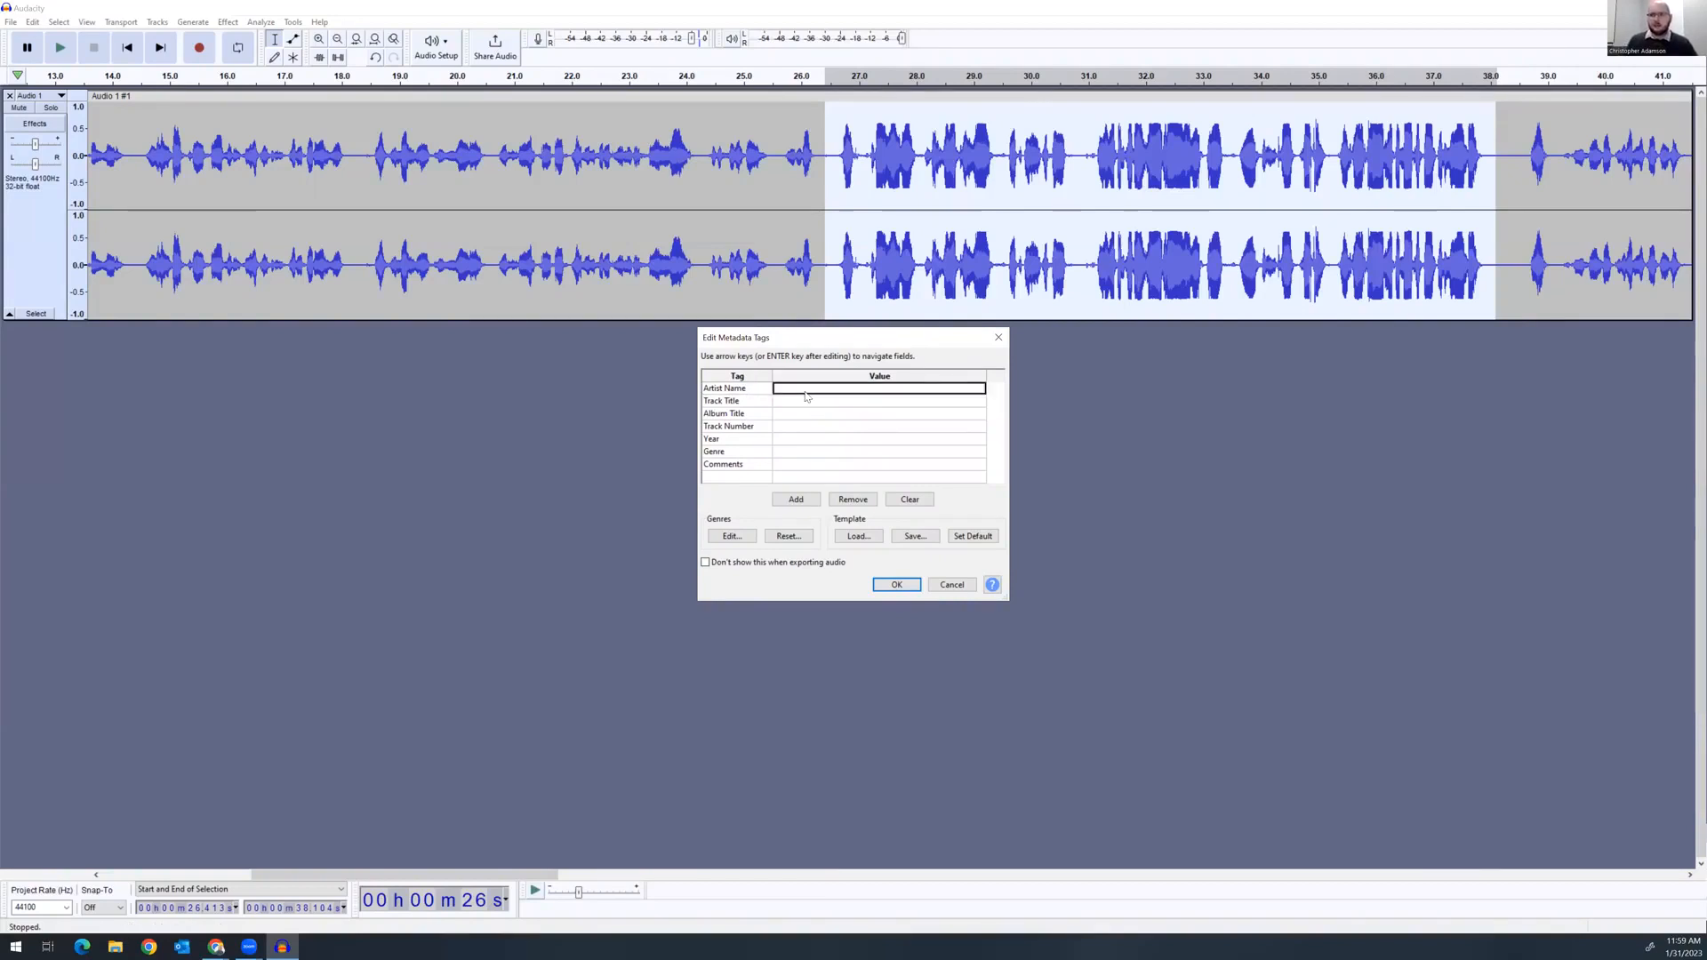
{"action": "left_click", "coordinate": [803, 407]}
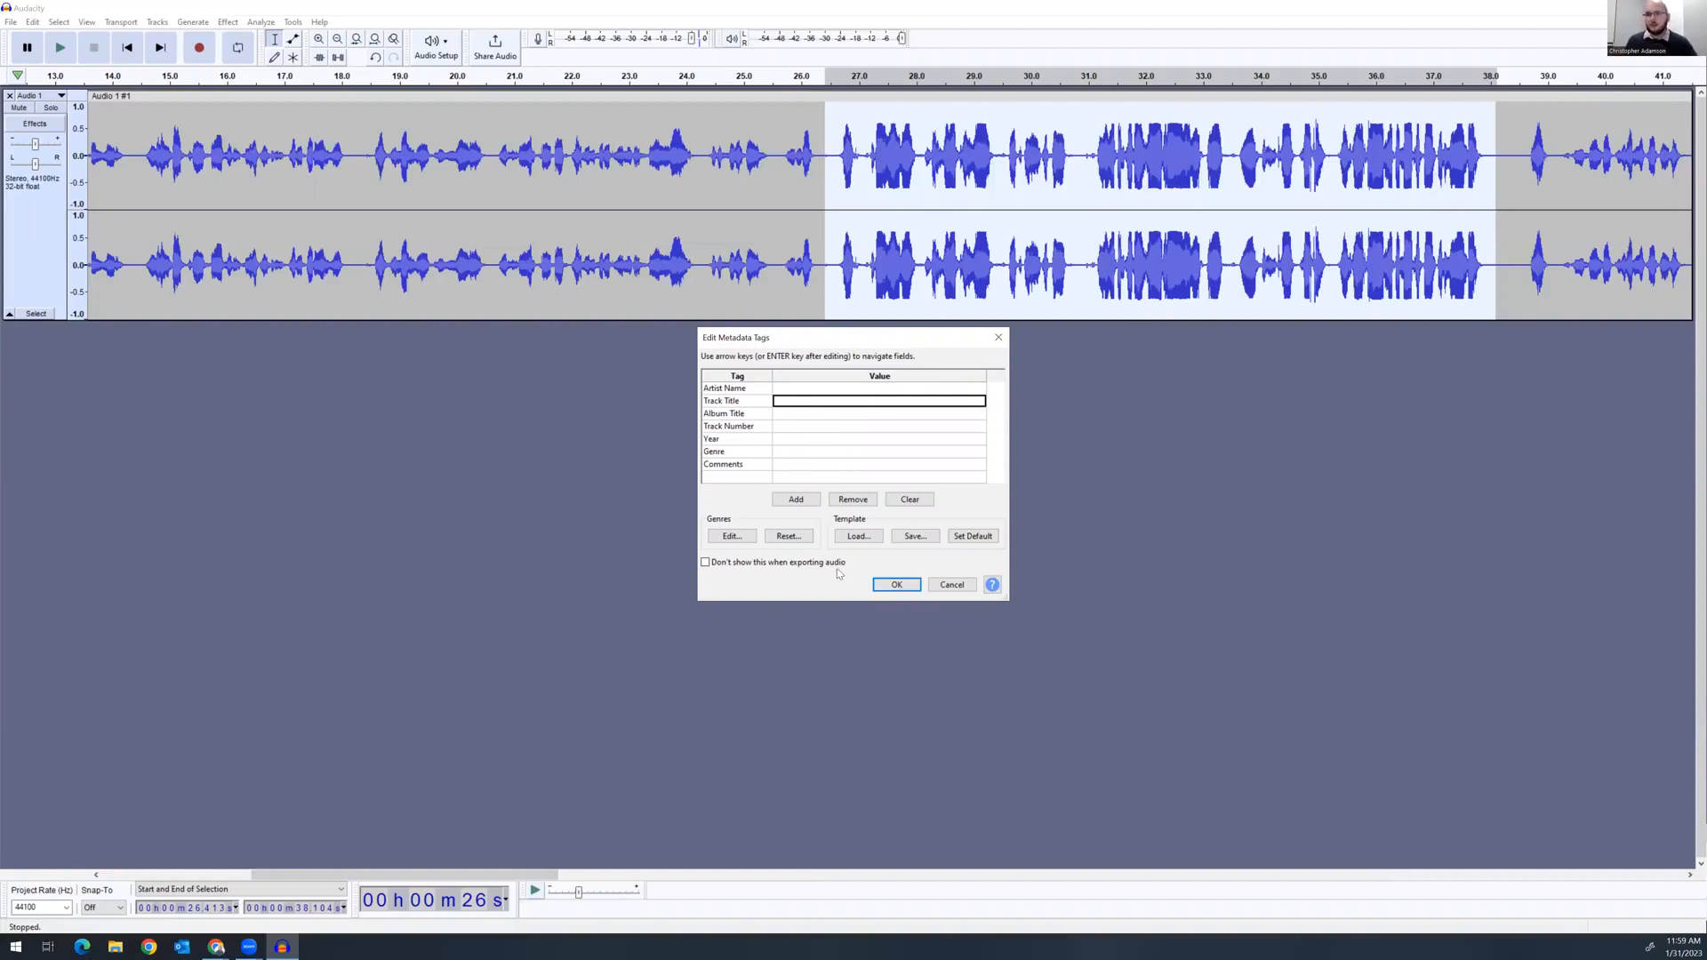
{"action": "left_click", "coordinate": [897, 584]}
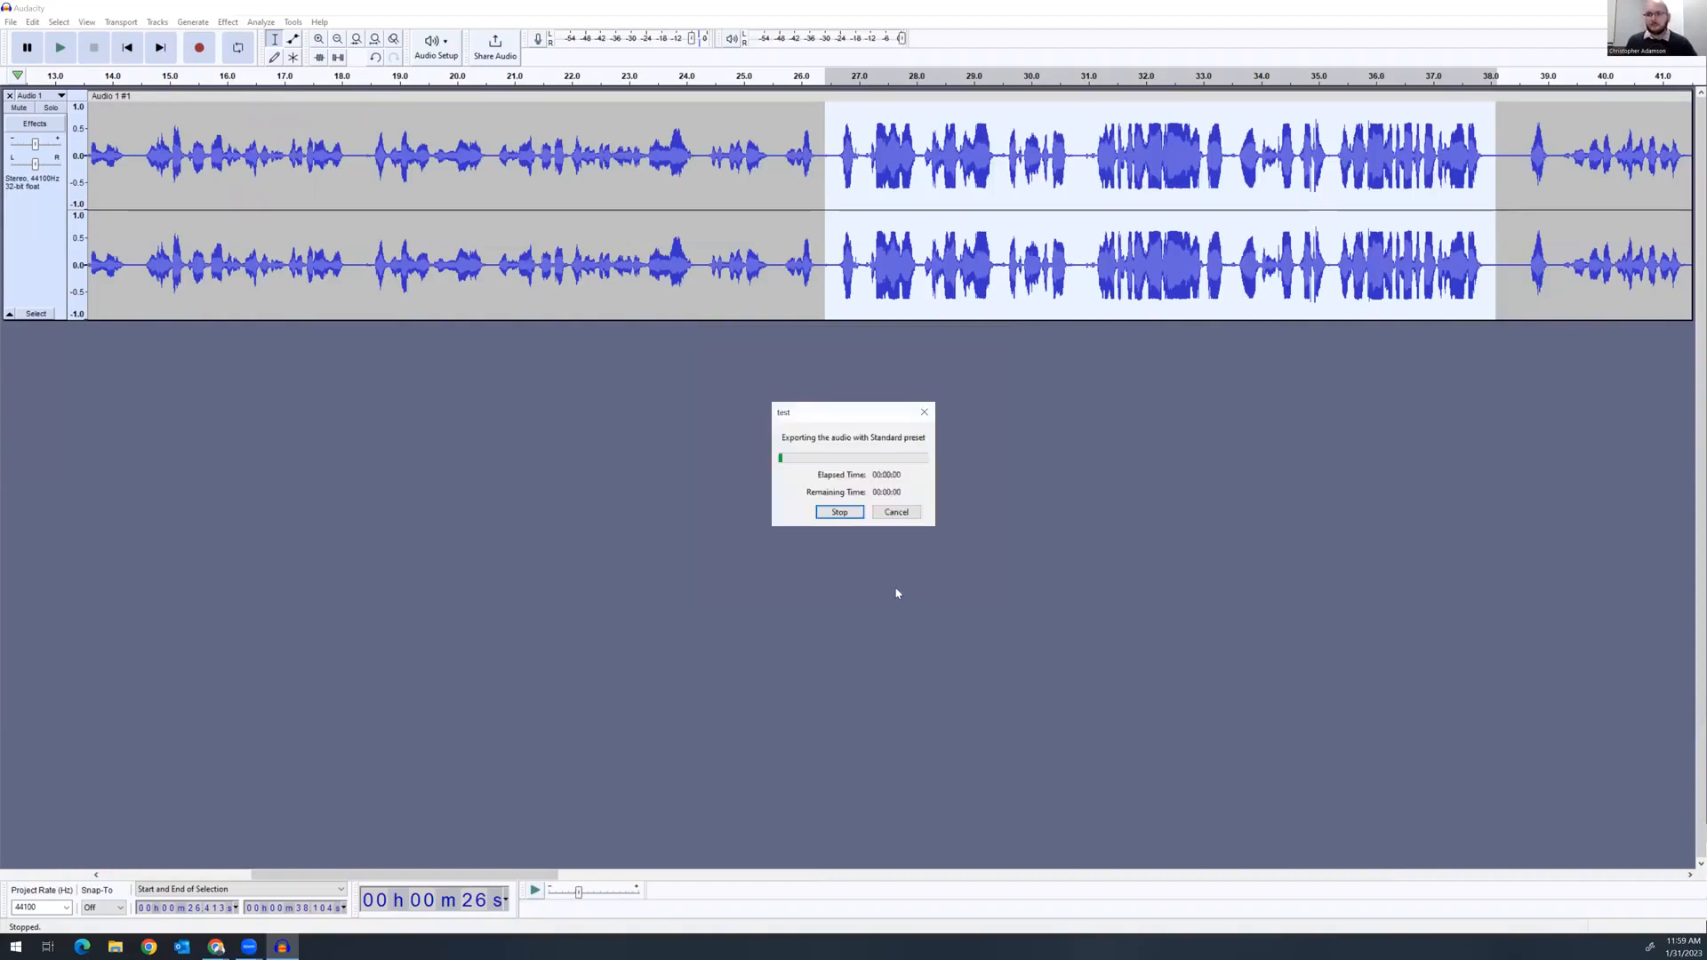